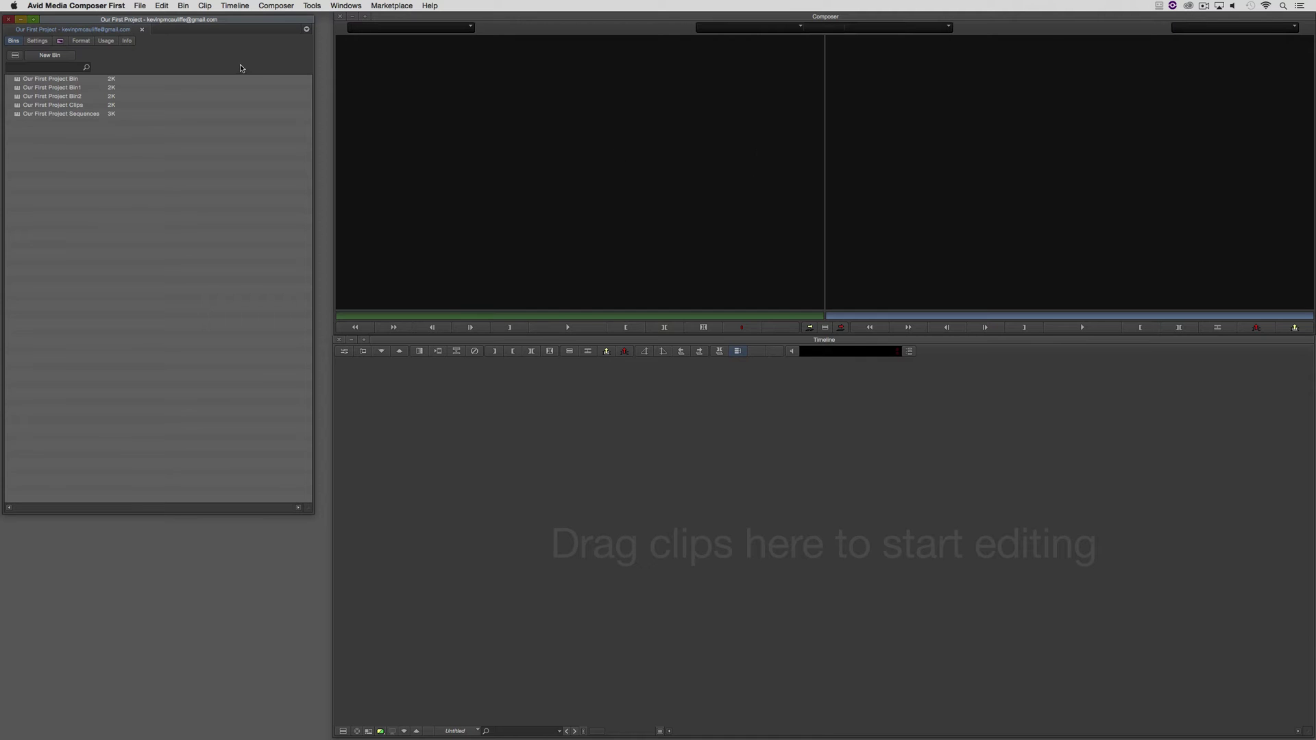
# Open the Audio Ducking settings (threshold -25 dBFs, attenuation -18 dB) from the project's Settings list.
pyautogui.click(37, 40)
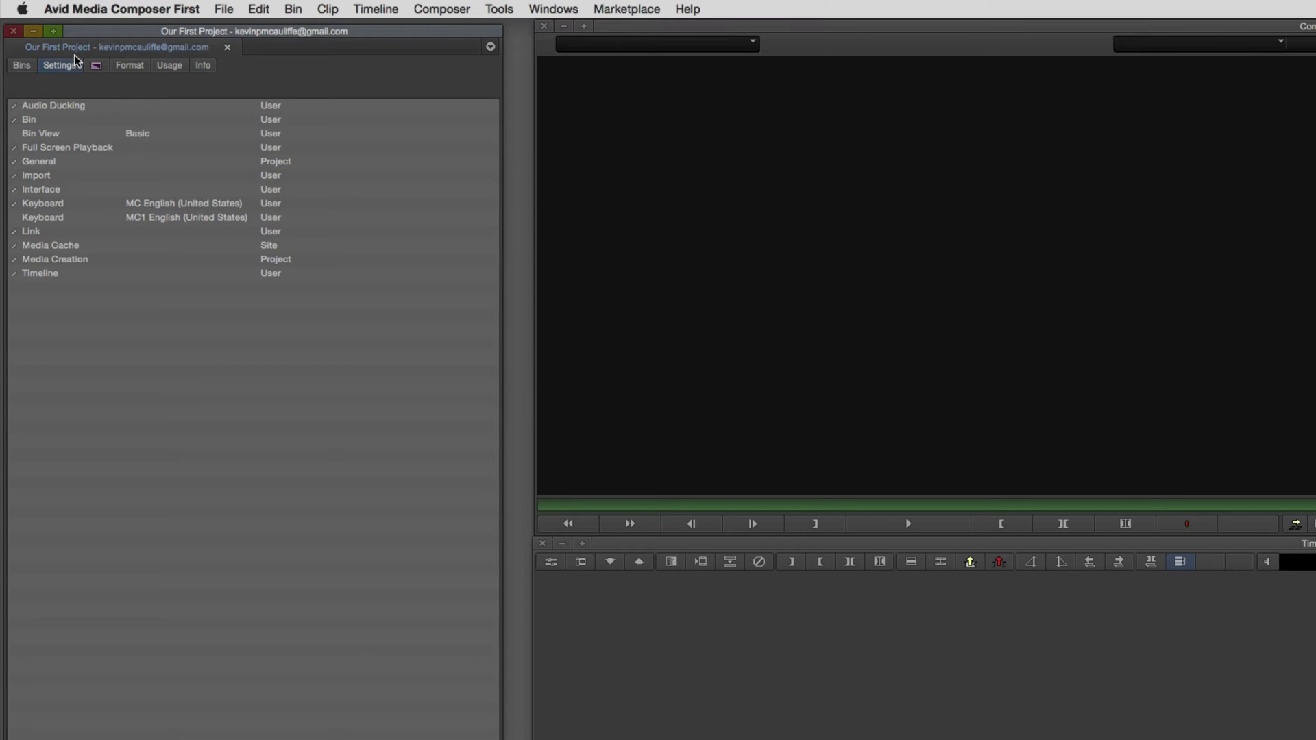
pyautogui.doubleClick(60, 106)
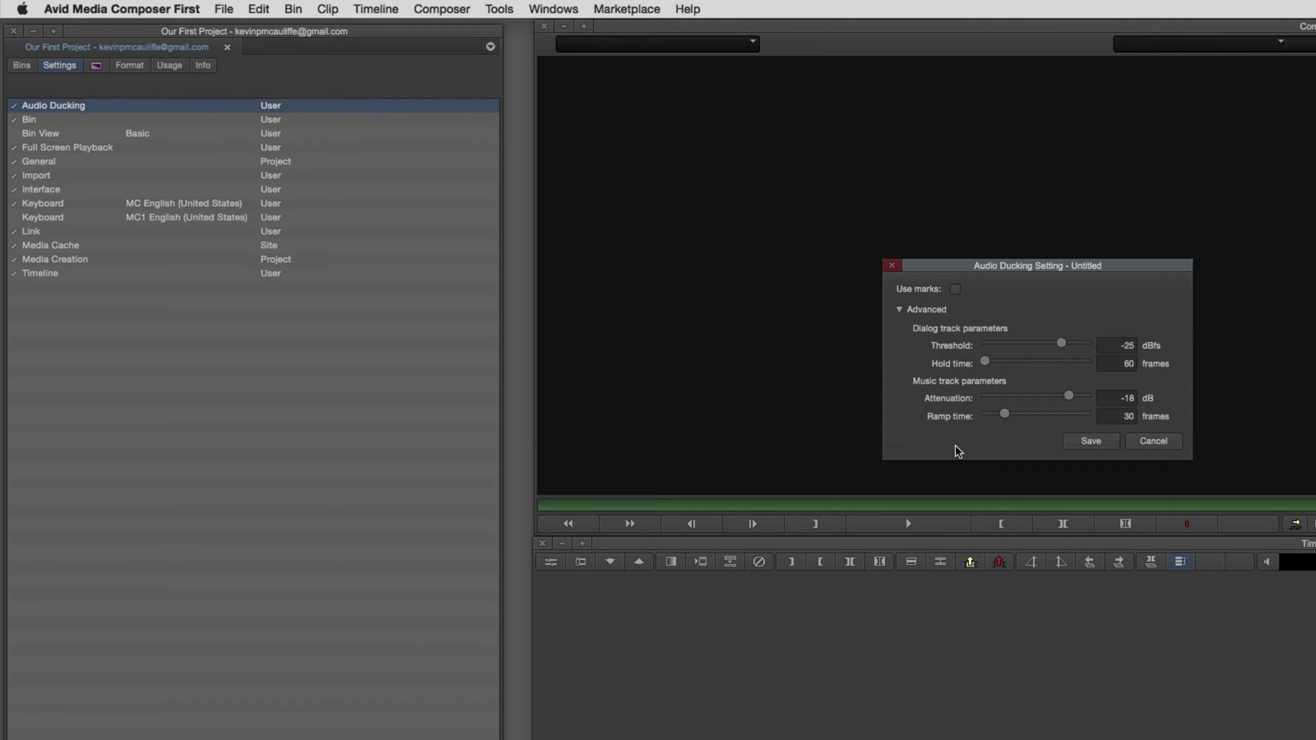
# Close Audio Ducking, then confirm Bin settings keep double-click loading into the Source or Record Monitor.
pyautogui.click(892, 266)
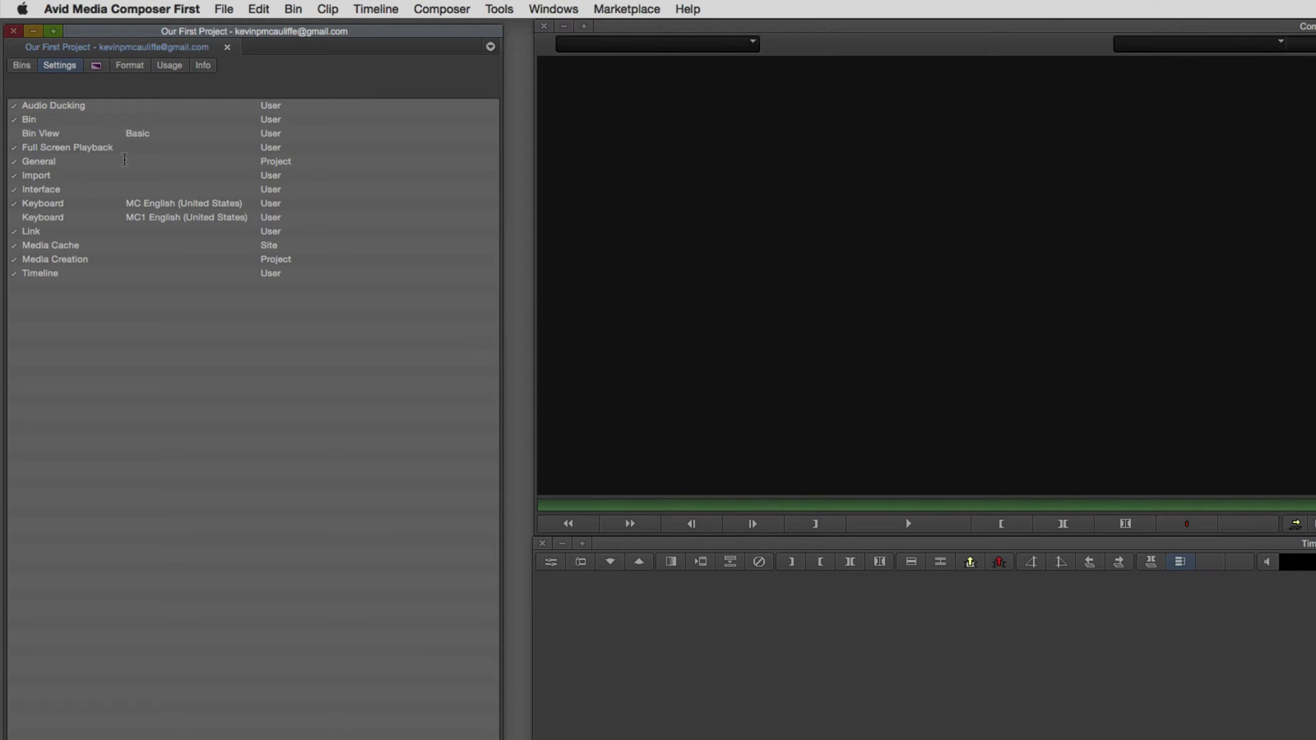
pyautogui.doubleClick(50, 122)
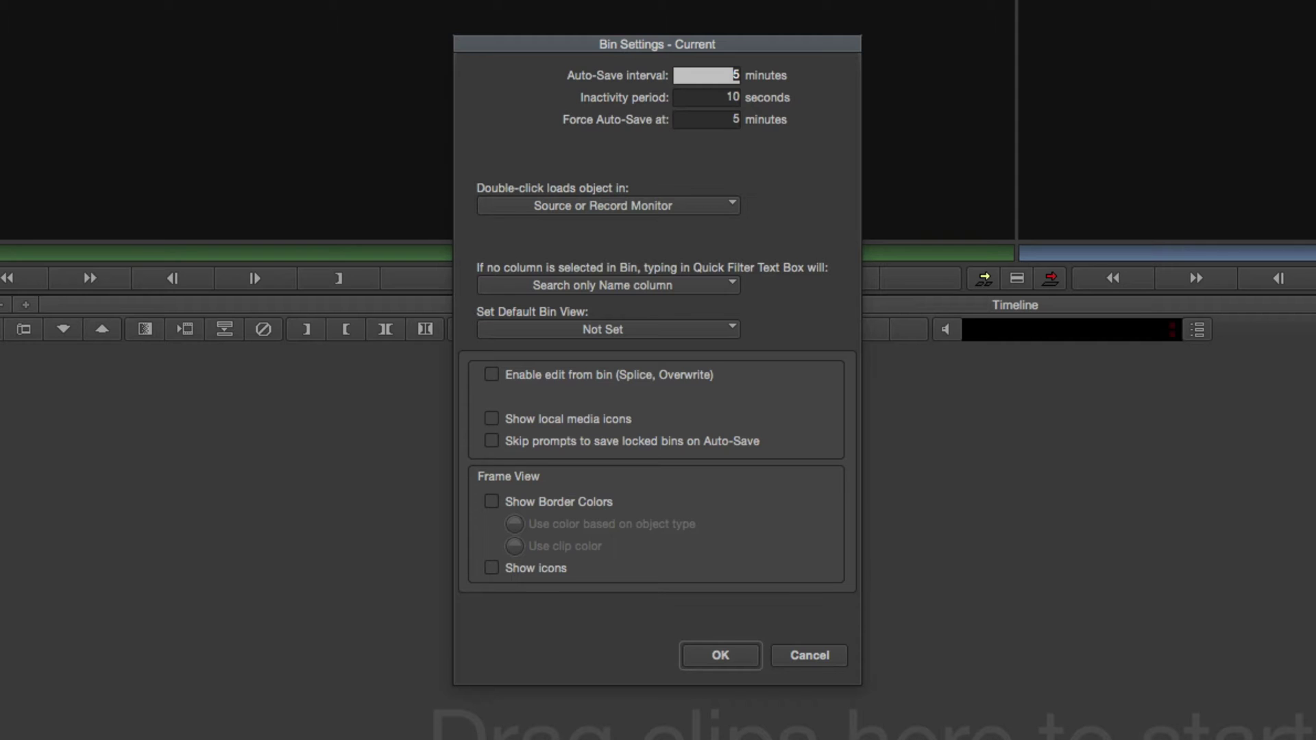
pyautogui.click(713, 206)
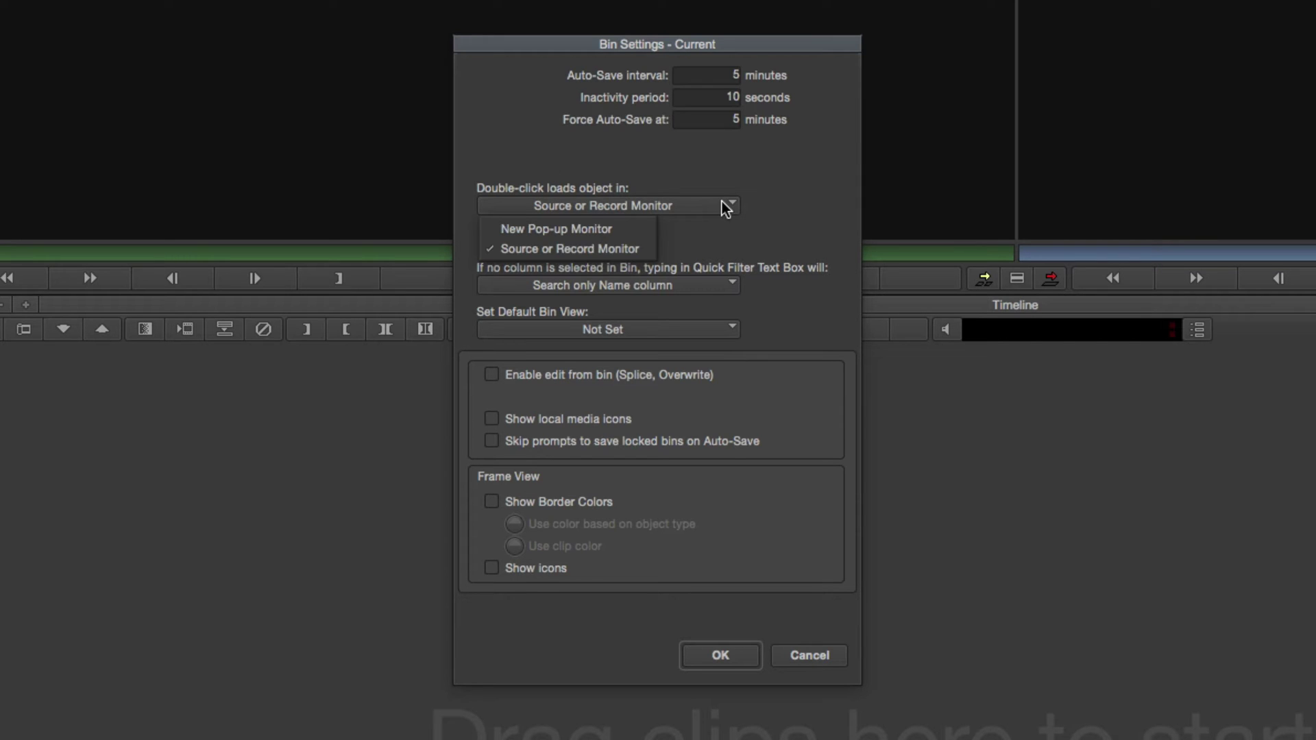
pyautogui.click(593, 245)
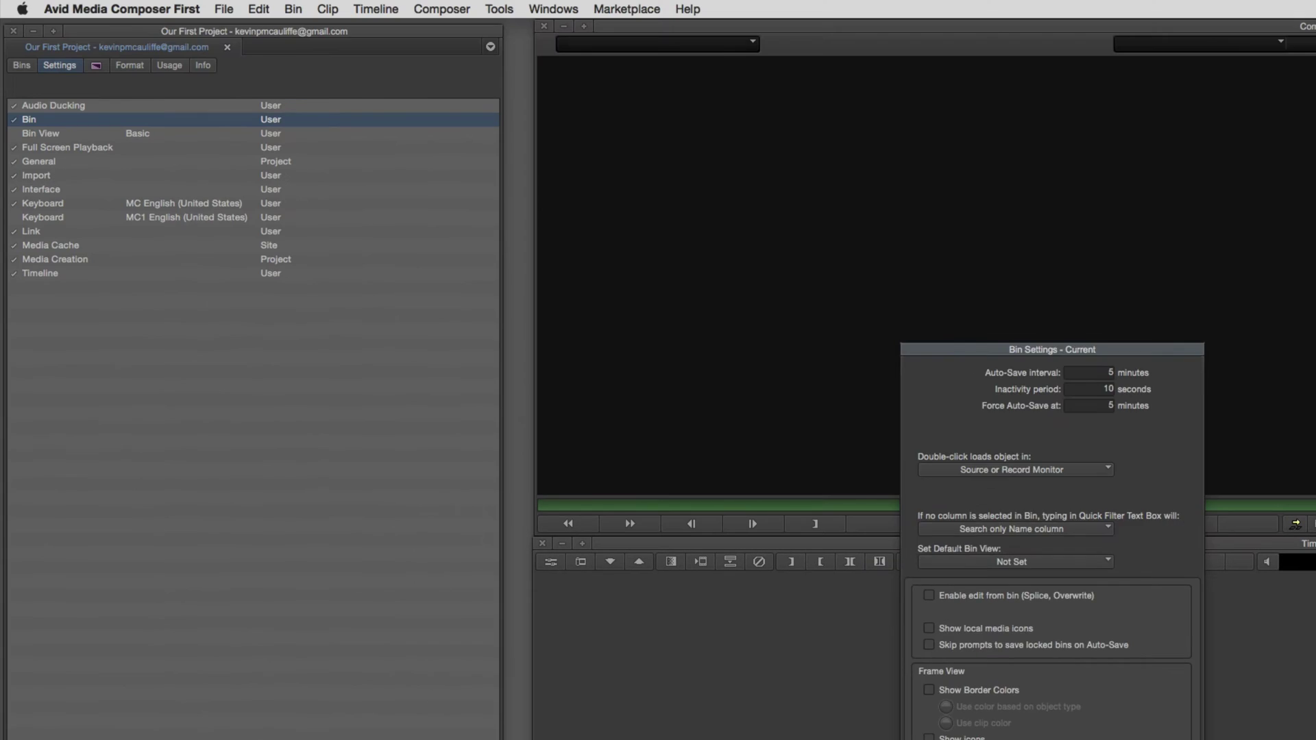
pyautogui.click(720, 655)
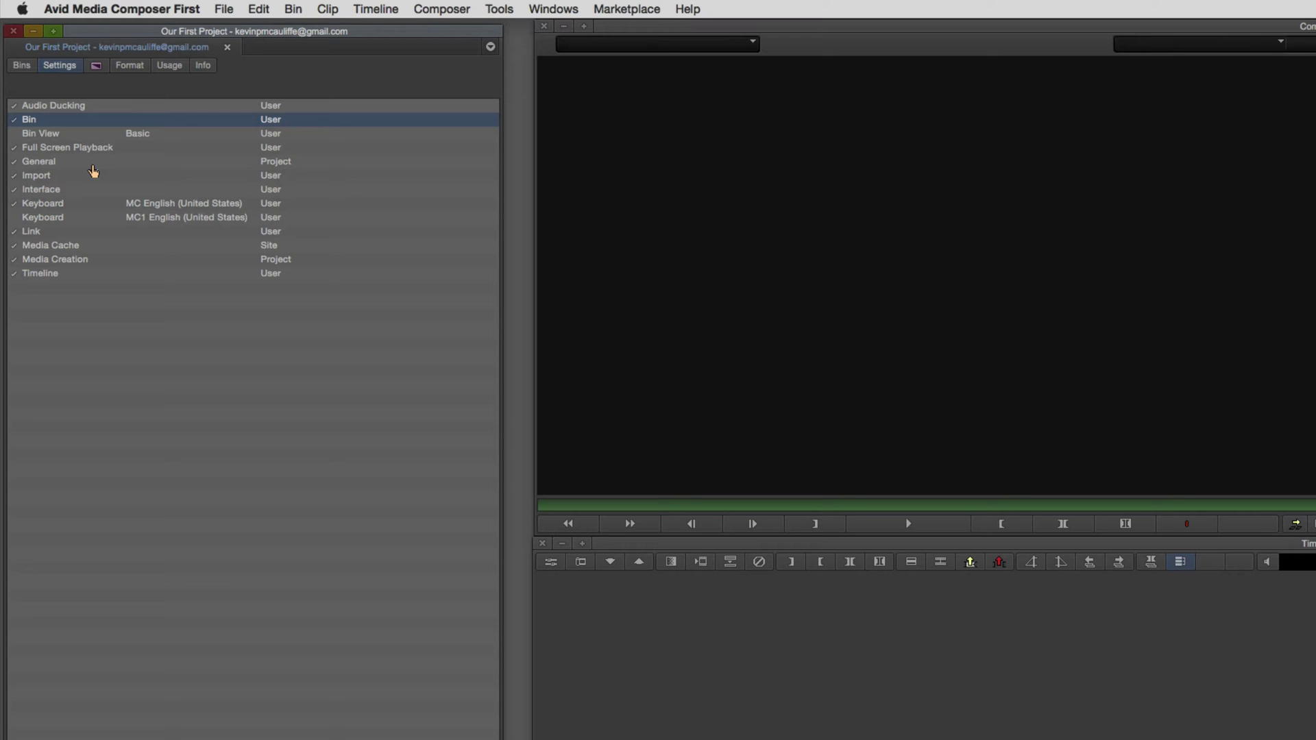
# Open the Our First Project Clips bin from the Bins list, reposition it, and close it.
pyautogui.click(26, 67)
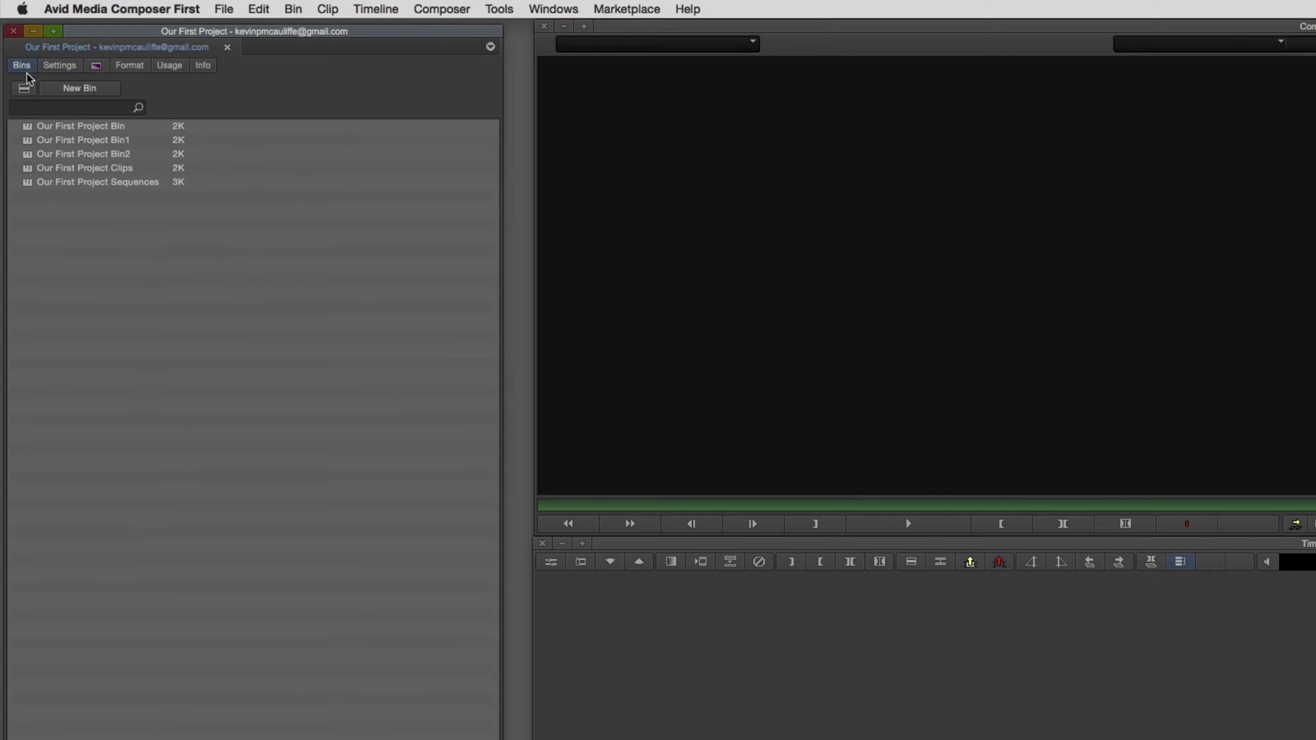
pyautogui.doubleClick(27, 167)
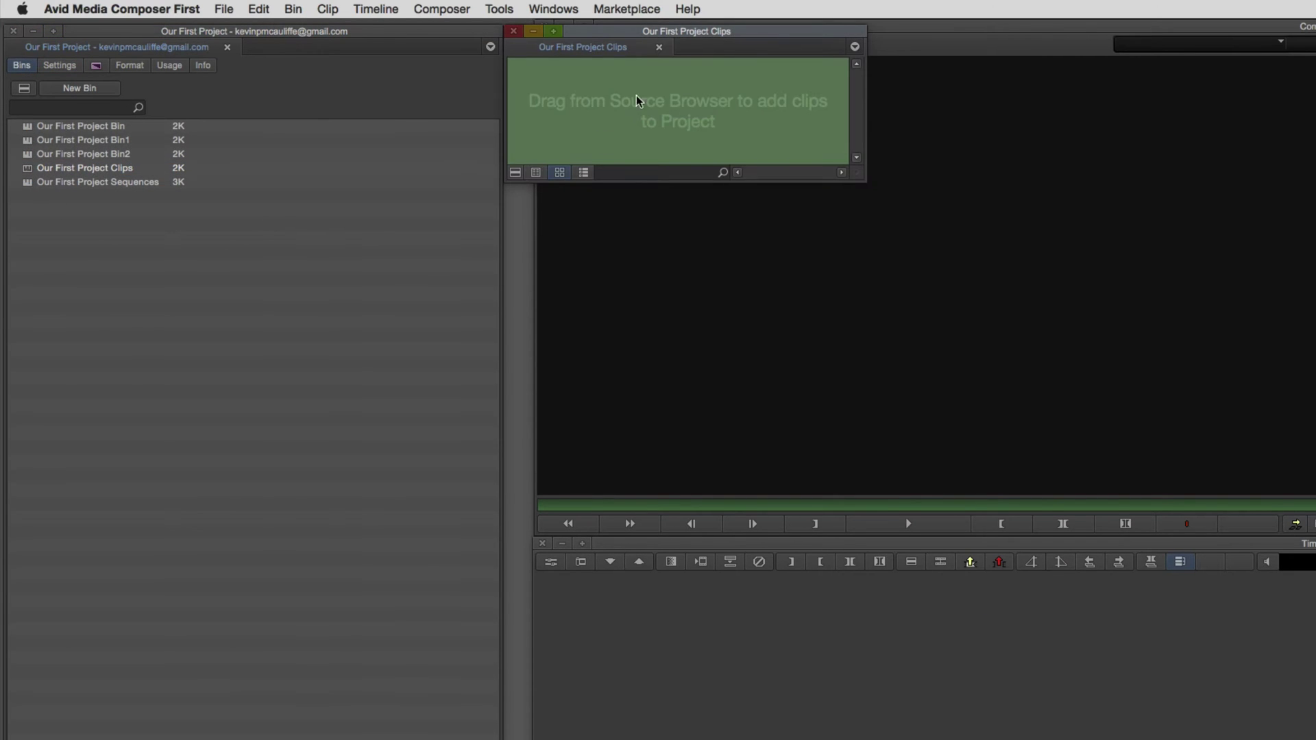
pyautogui.moveTo(648, 31); pyautogui.dragTo(331, 386)
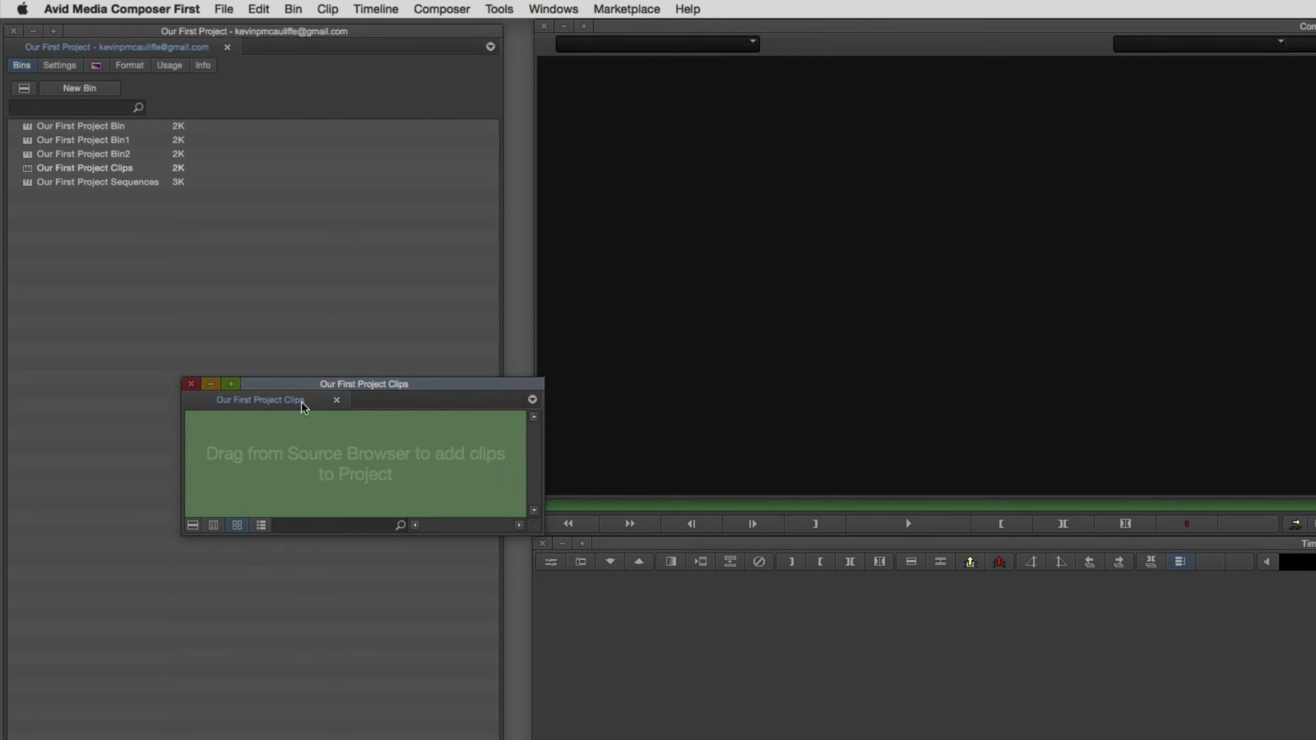
pyautogui.click(188, 381)
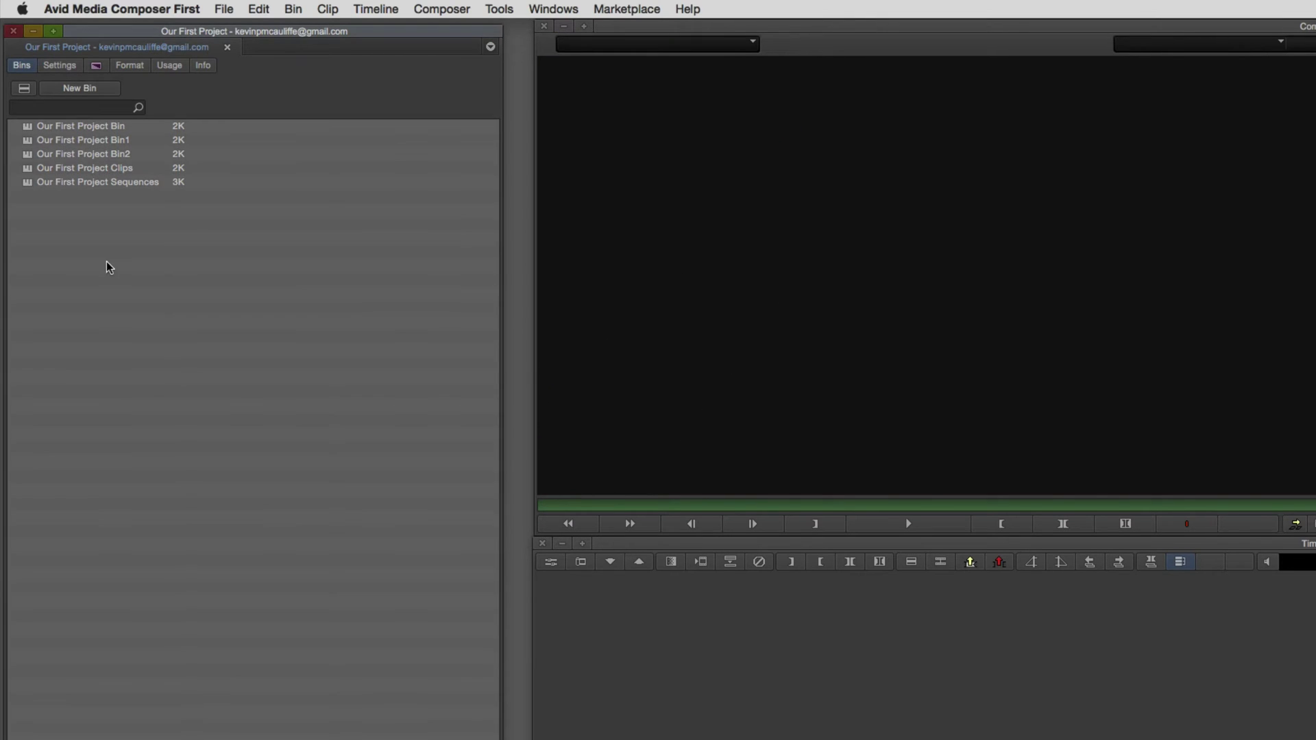
# Open the Our First Project Sequences bin in Text View and enlarge its window.
pyautogui.doubleClick(26, 182)
pyautogui.moveTo(701, 40); pyautogui.dragTo(303, 311)
pyautogui.click(148, 444)
pyautogui.moveTo(475, 447); pyautogui.dragTo(668, 673)
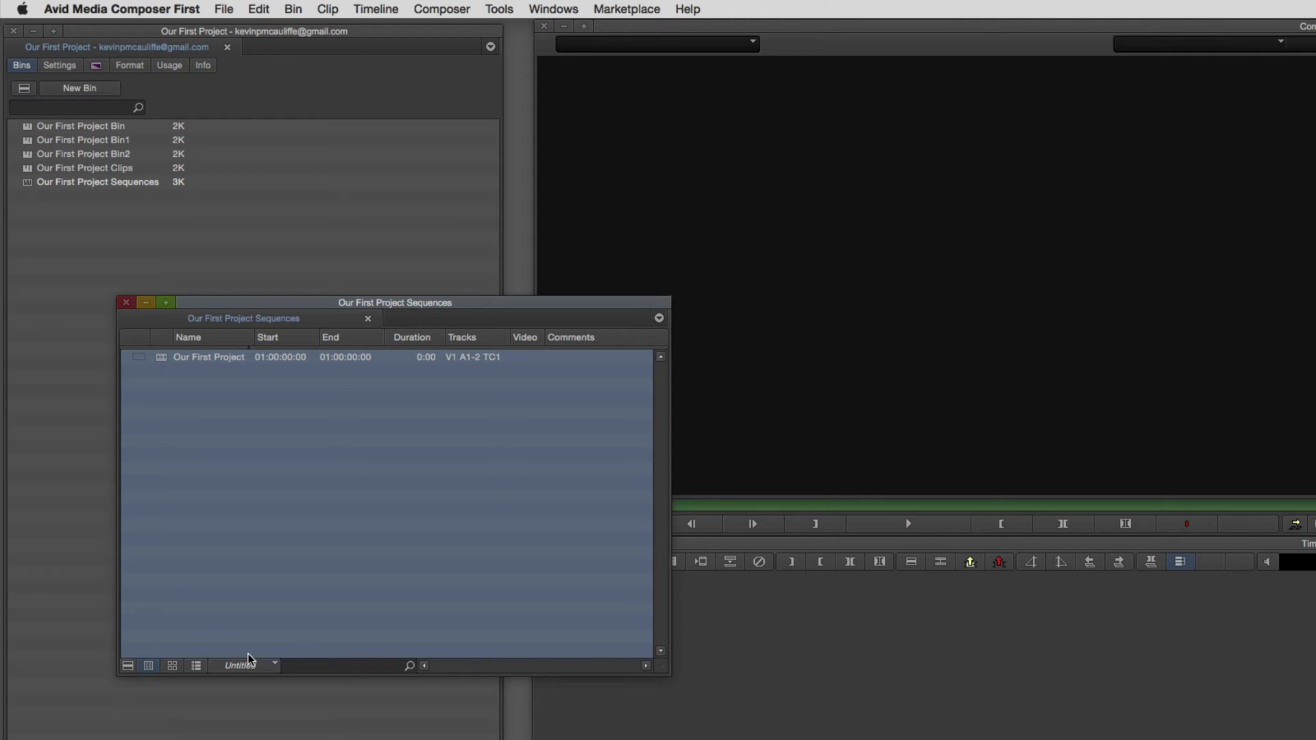
# Apply the Basic bin view, close the Sequences bin, and return to the Settings list.
pyautogui.click(268, 665)
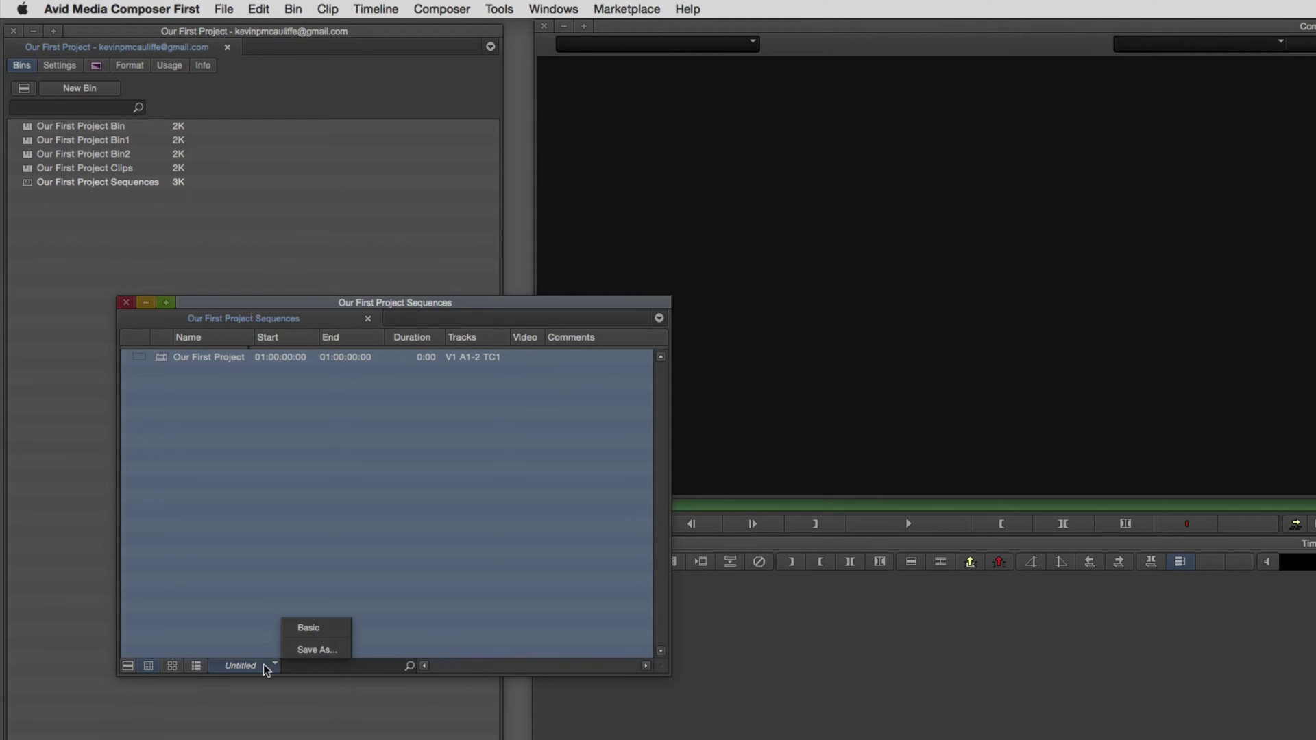
pyautogui.click(327, 626)
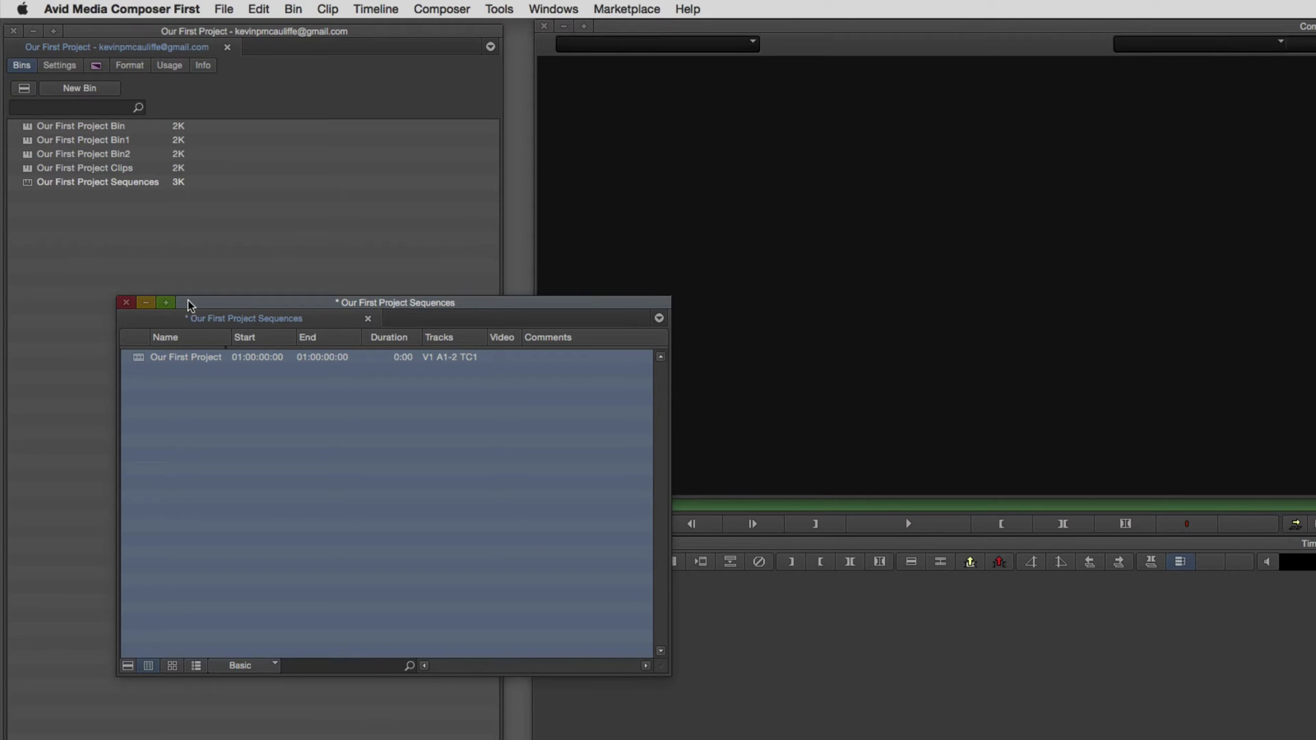
pyautogui.click(128, 303)
pyautogui.click(64, 64)
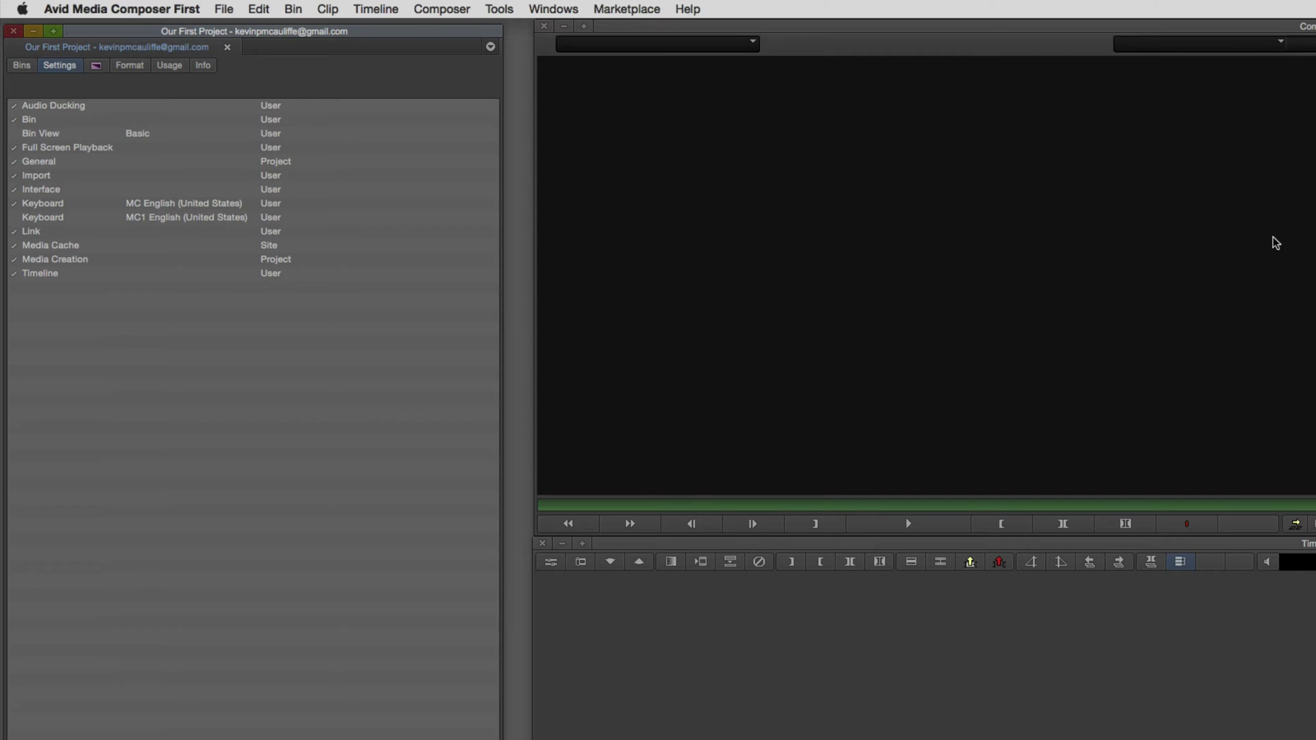
# Review the General settings and cancel them without changes.
pyautogui.doubleClick(46, 163)
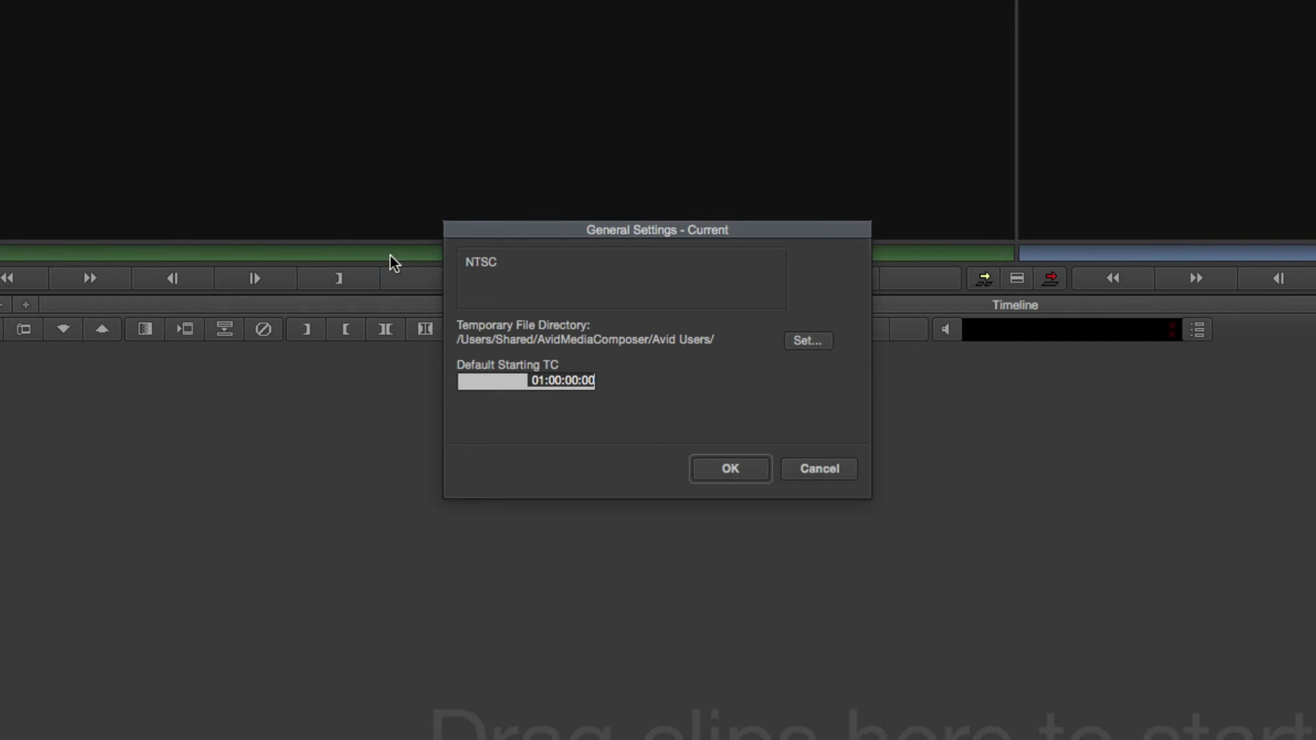
pyautogui.click(837, 468)
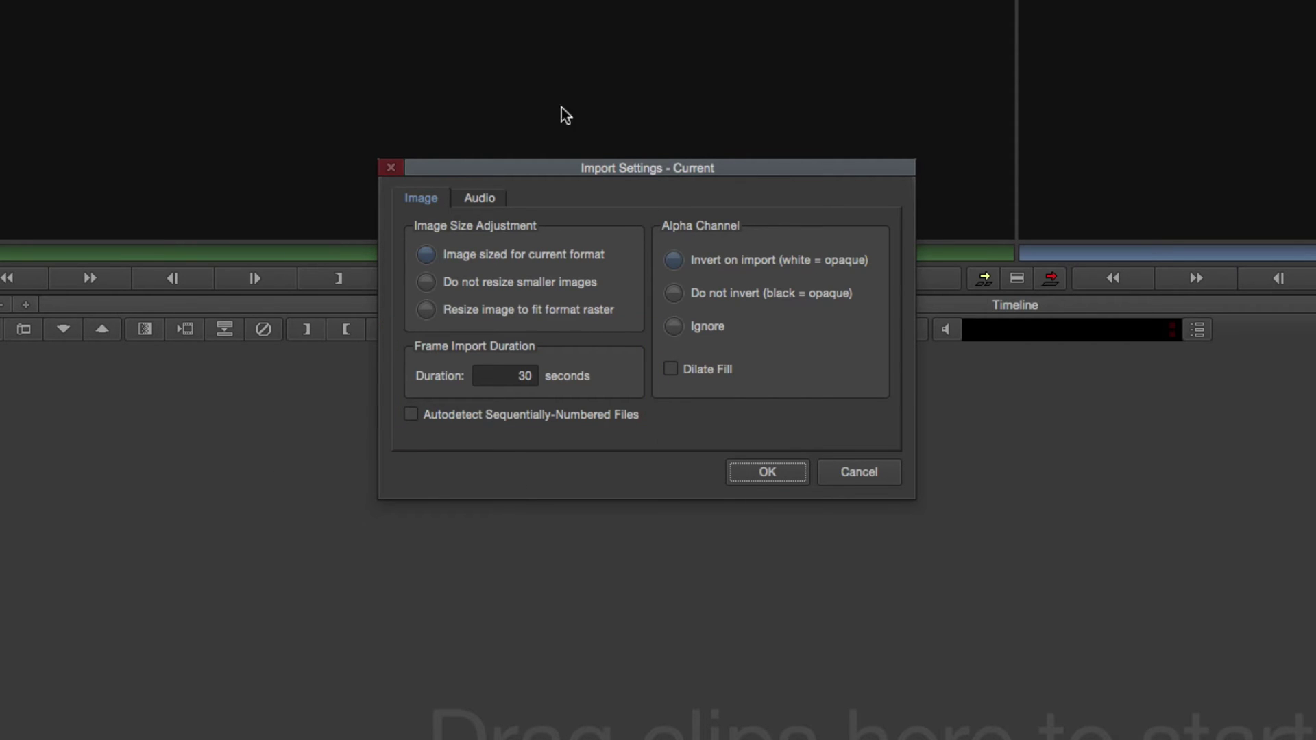
# Inspect the Audio import tab and multichannel audio setup, then cancel Import Settings unchanged.
pyautogui.click(480, 198)
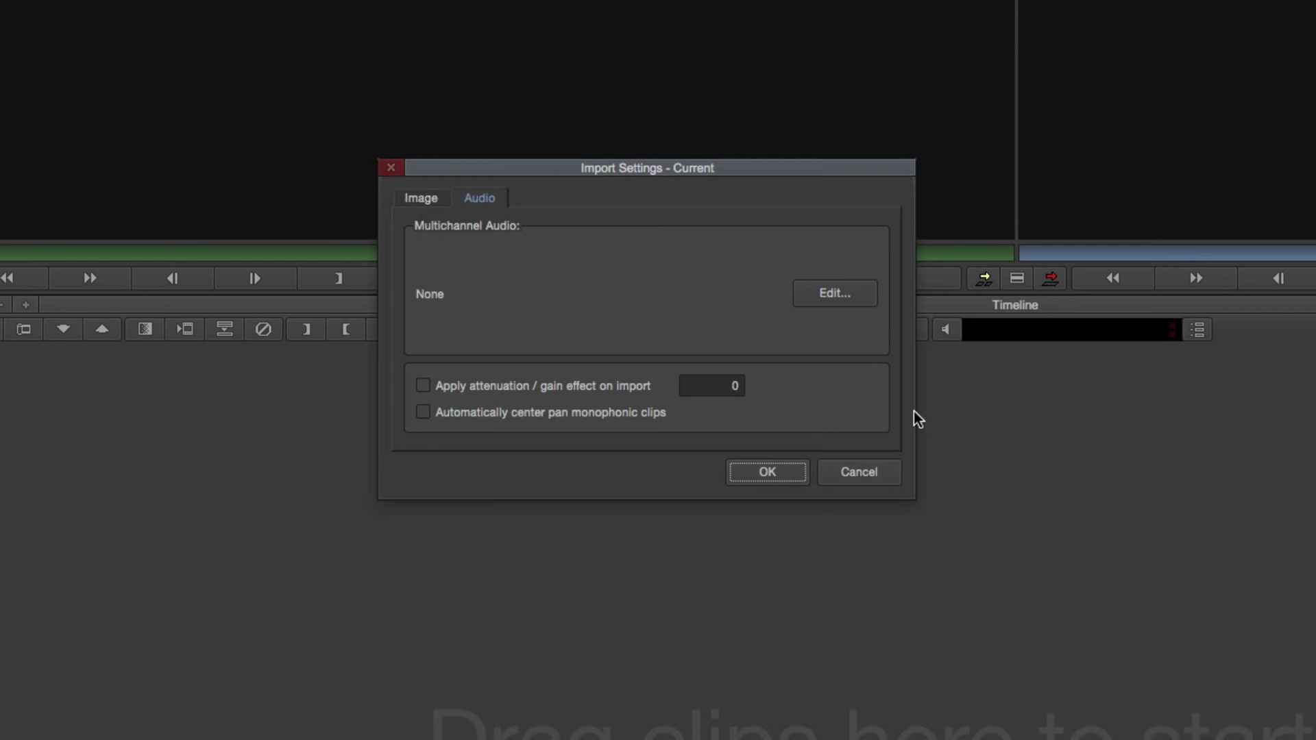
pyautogui.click(840, 293)
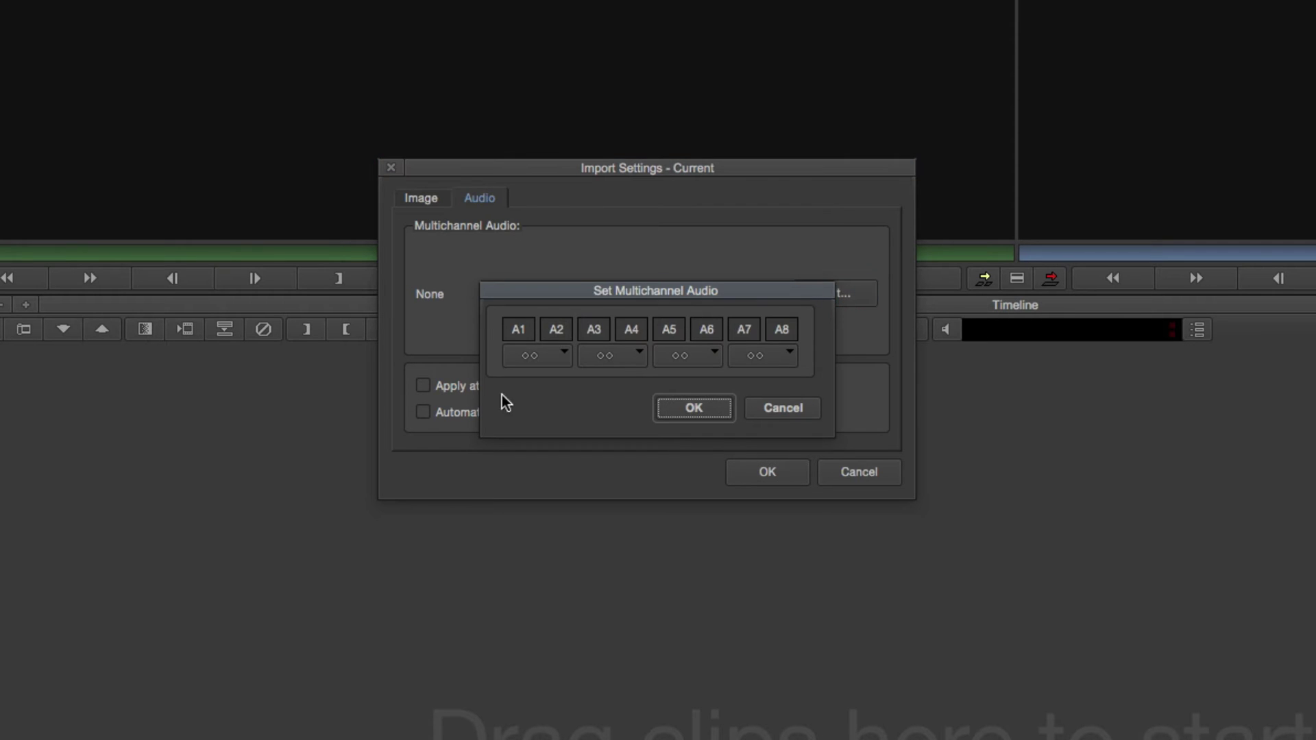
pyautogui.click(773, 414)
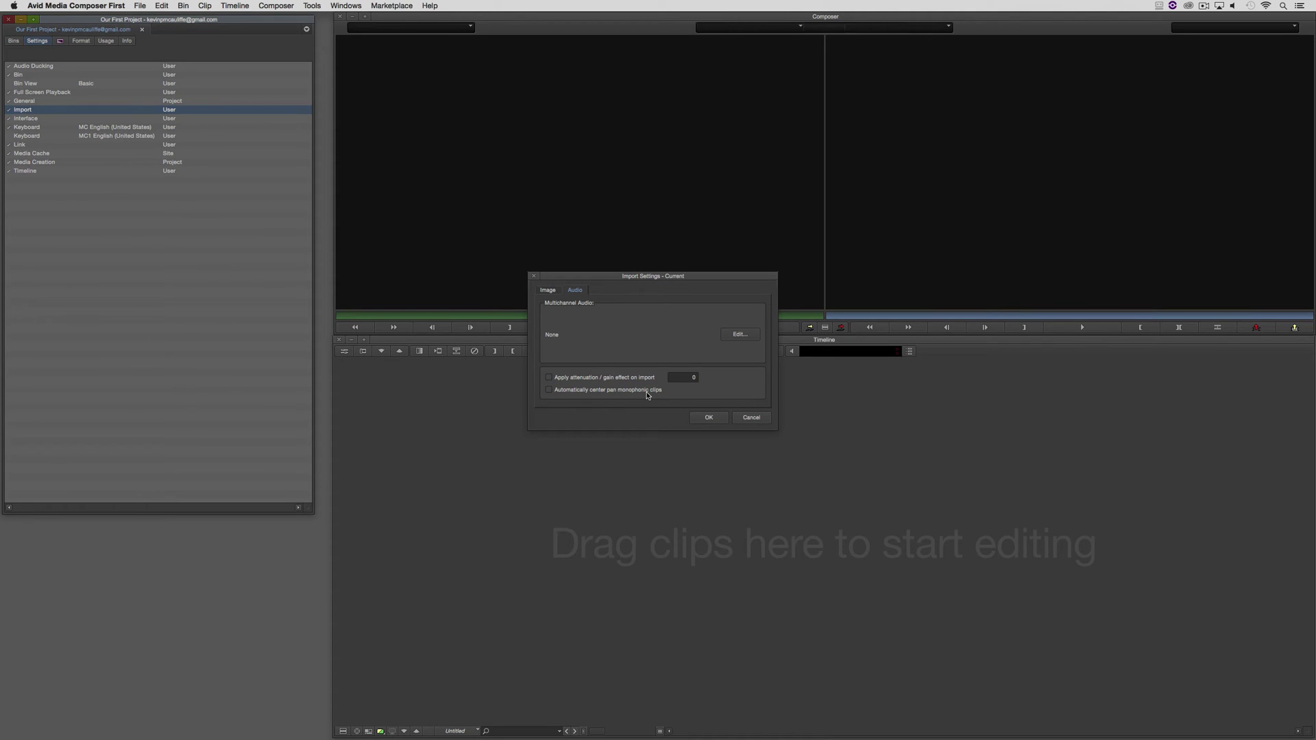
pyautogui.click(757, 419)
pyautogui.doubleClick(27, 118)
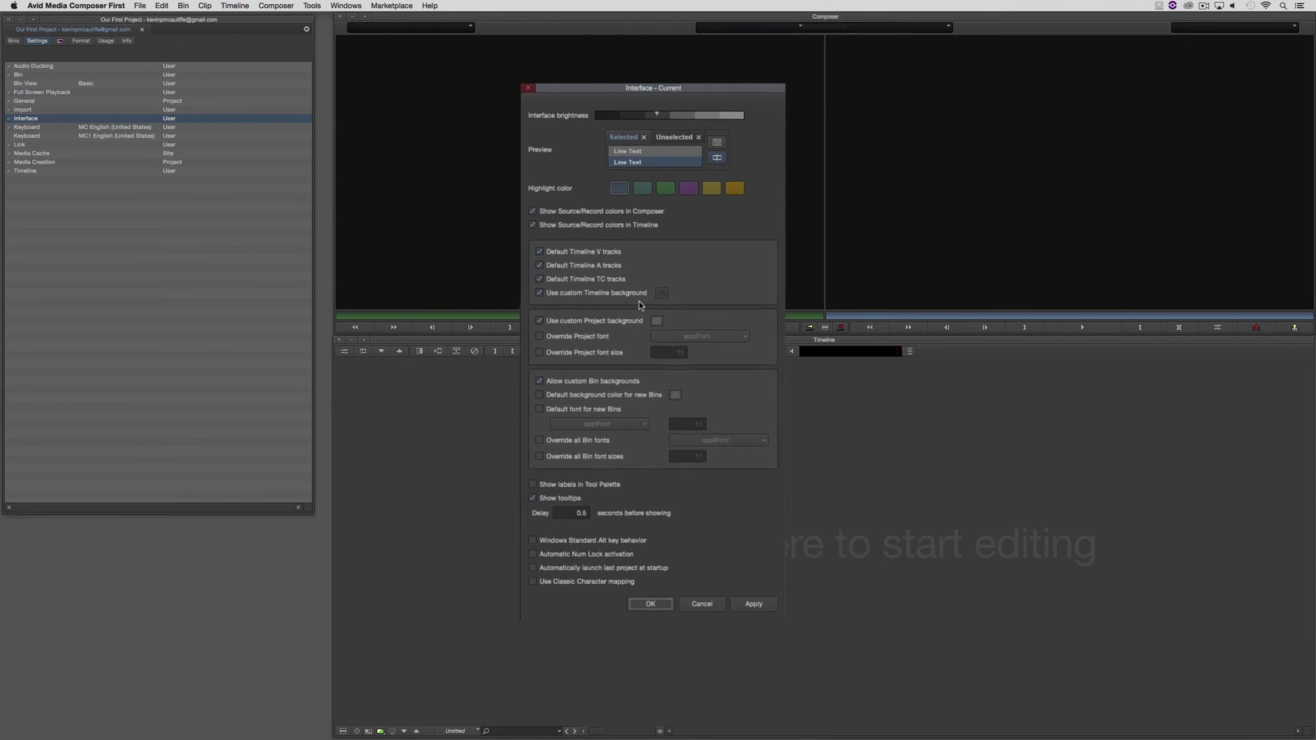
pyautogui.click(693, 560)
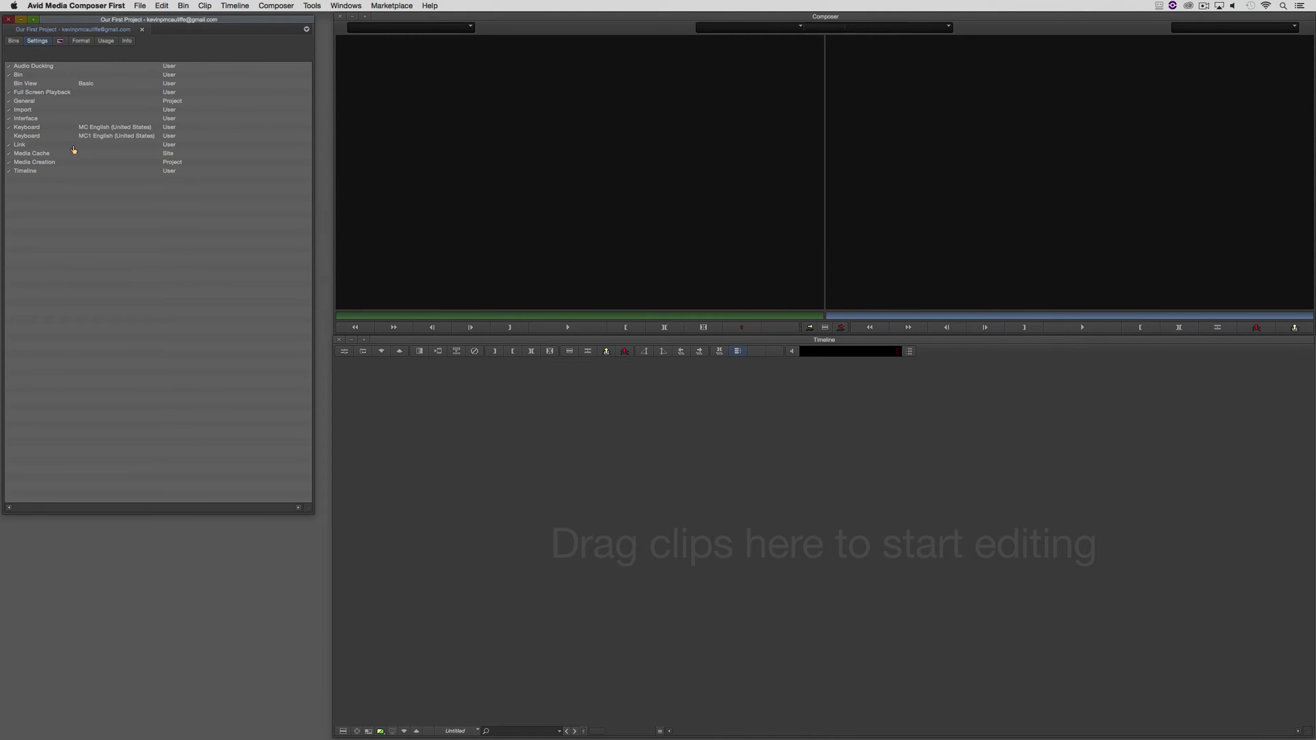
pyautogui.doubleClick(31, 146)
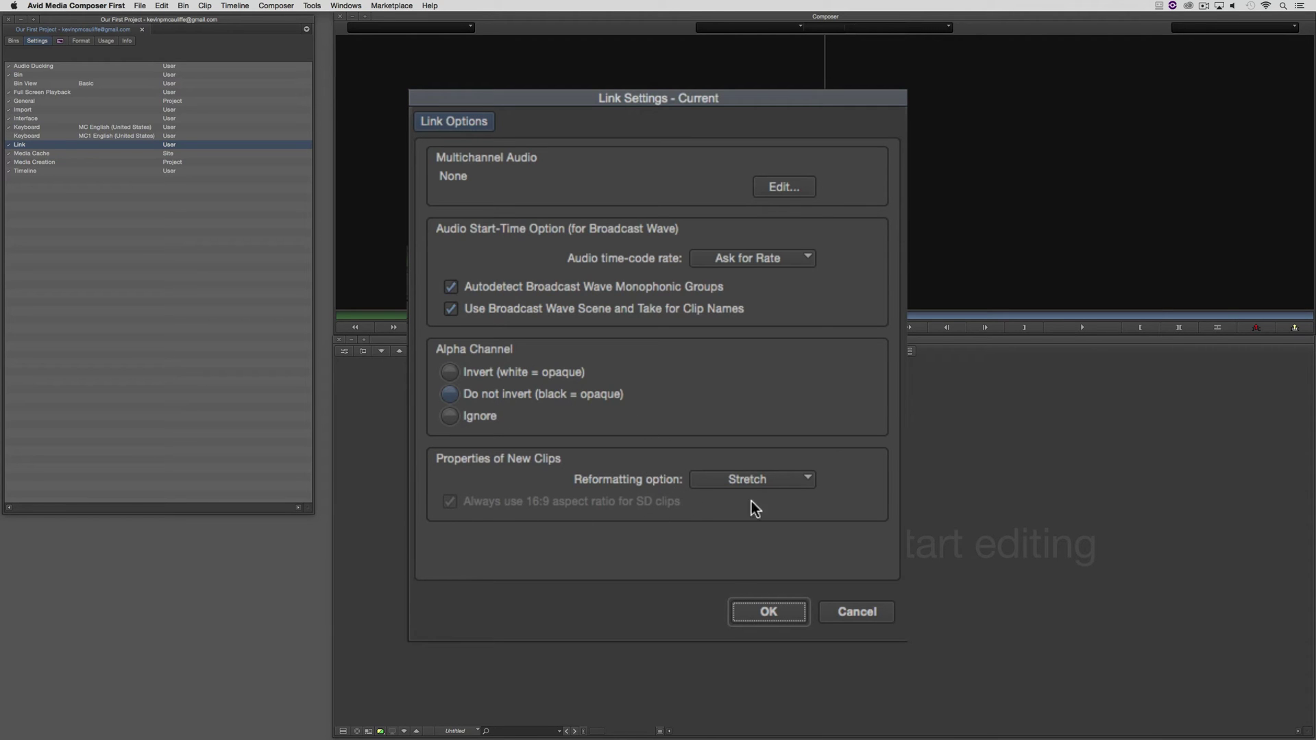
pyautogui.click(798, 479)
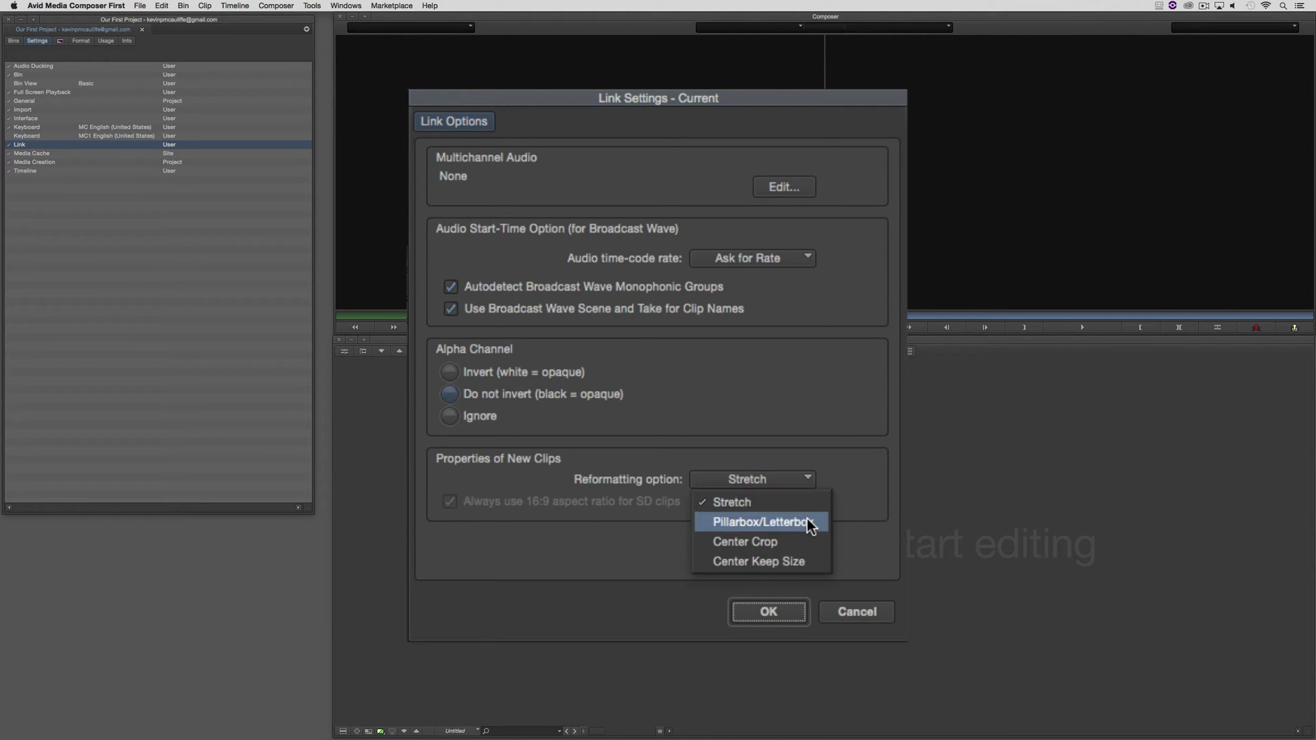
pyautogui.click(790, 563)
pyautogui.click(787, 479)
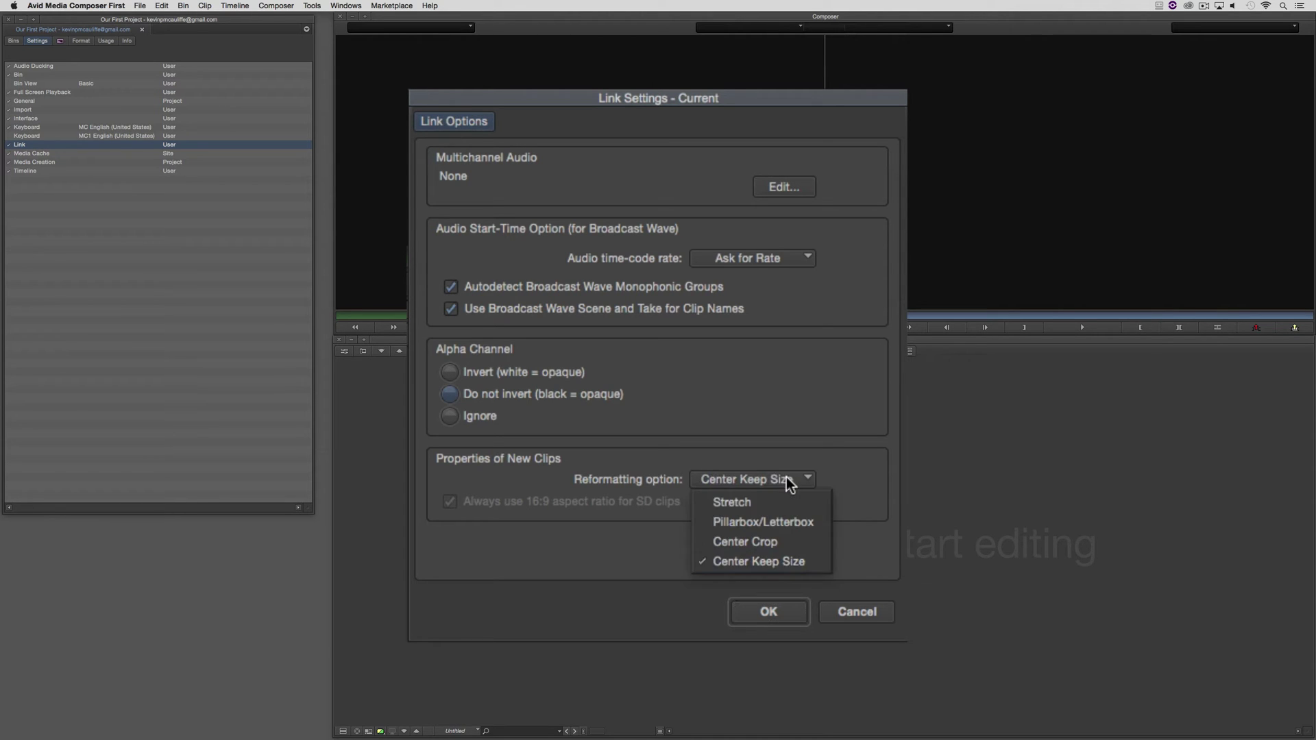
pyautogui.click(745, 505)
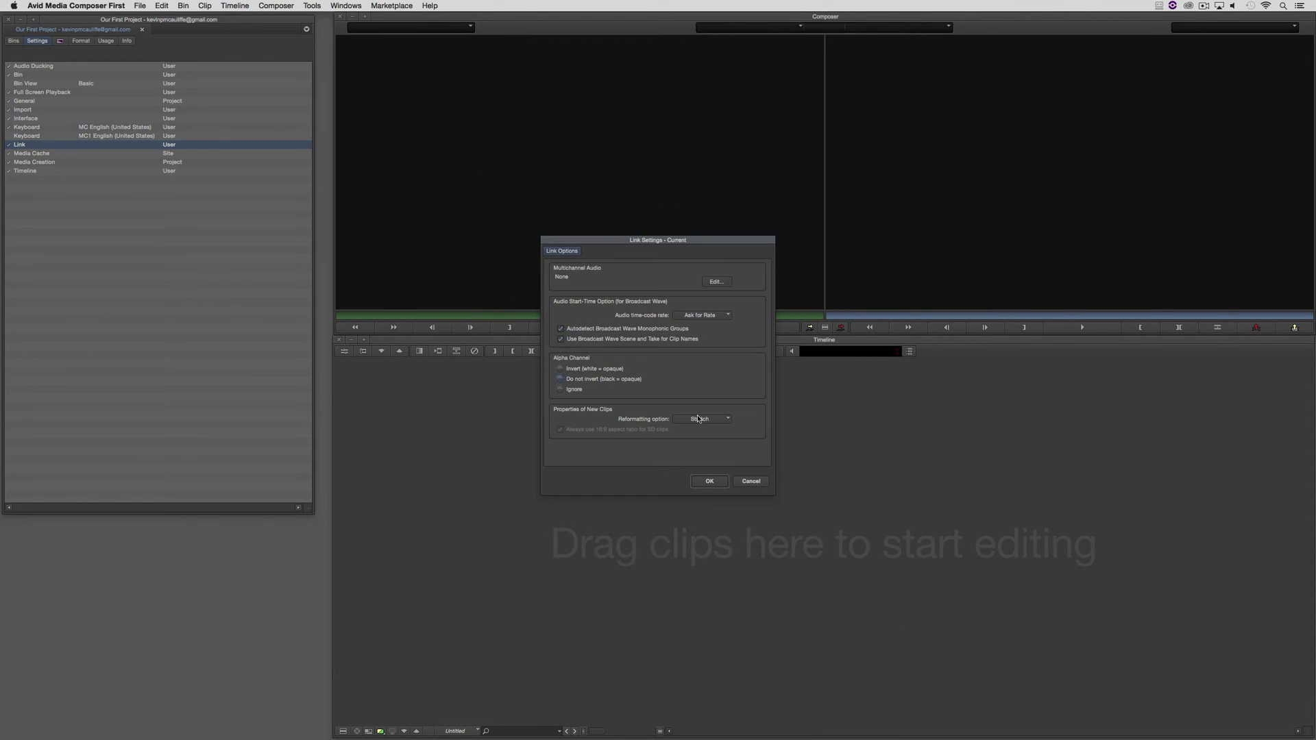
pyautogui.click(750, 482)
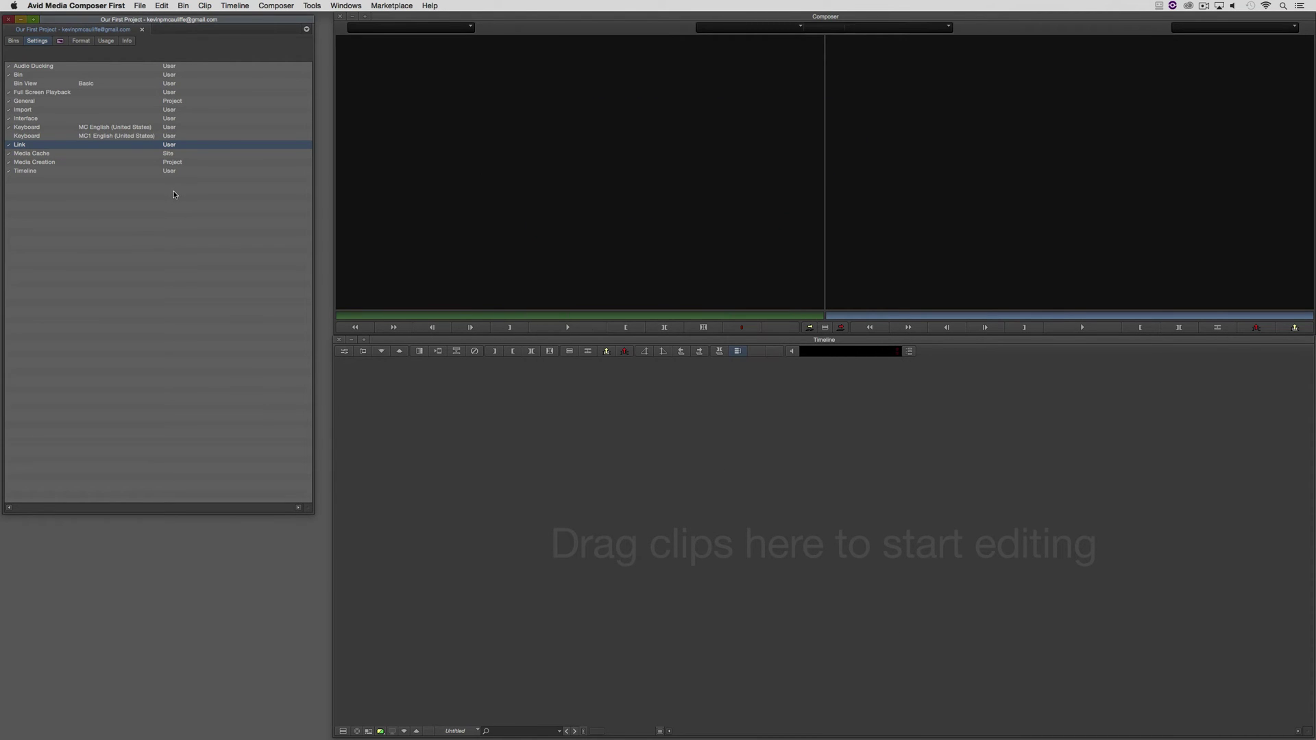
pyautogui.doubleClick(42, 155)
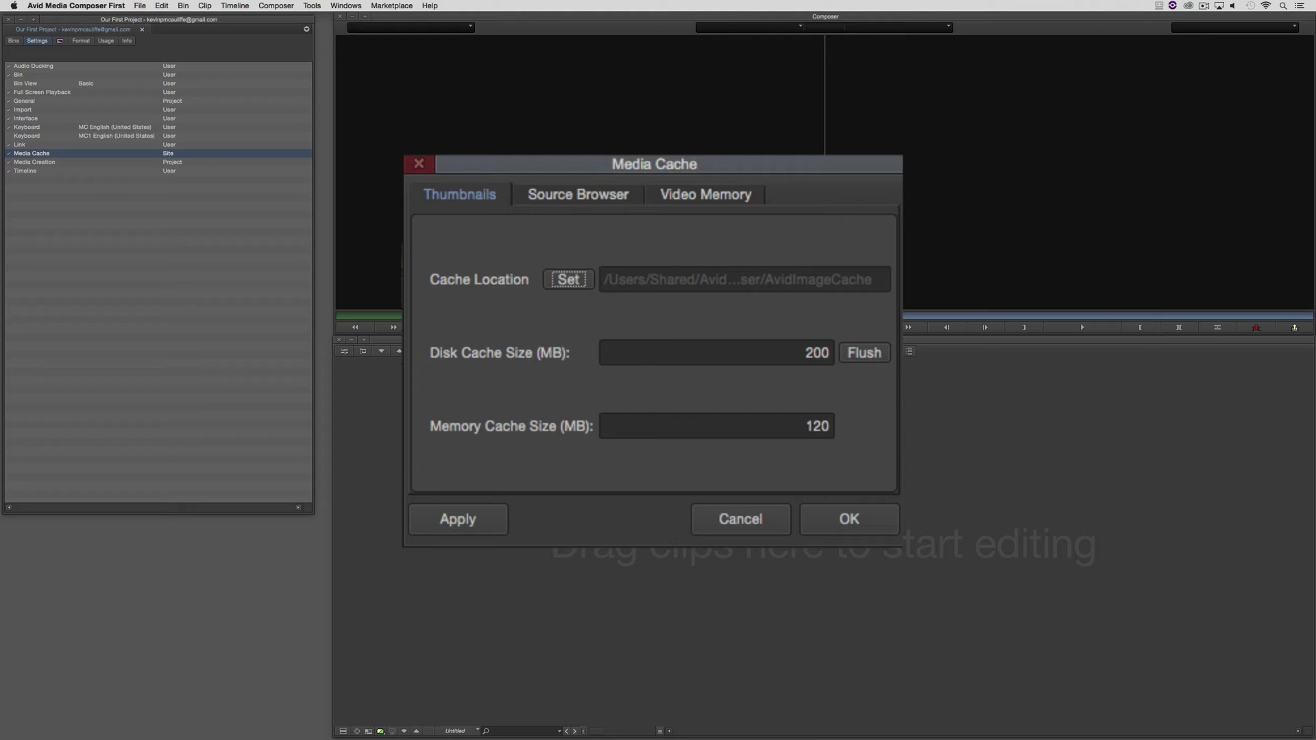
pyautogui.click(573, 192)
pyautogui.click(699, 194)
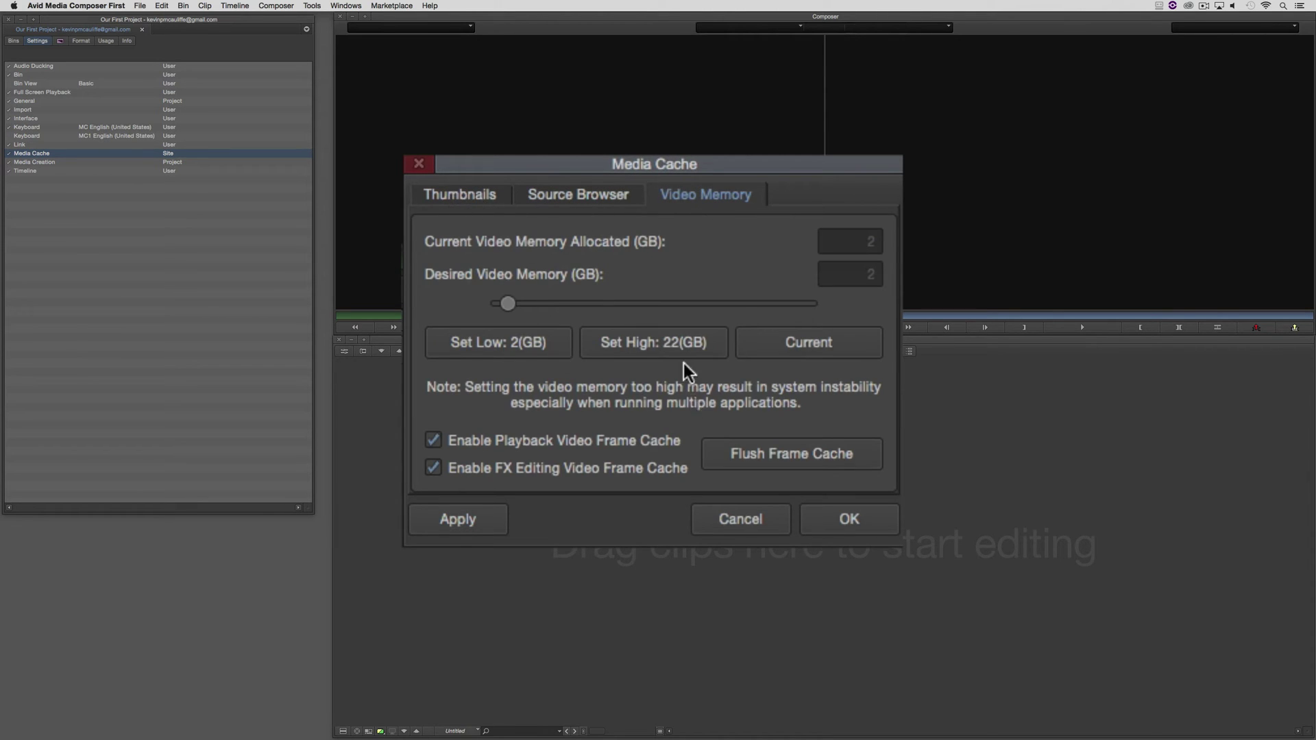
pyautogui.click(483, 195)
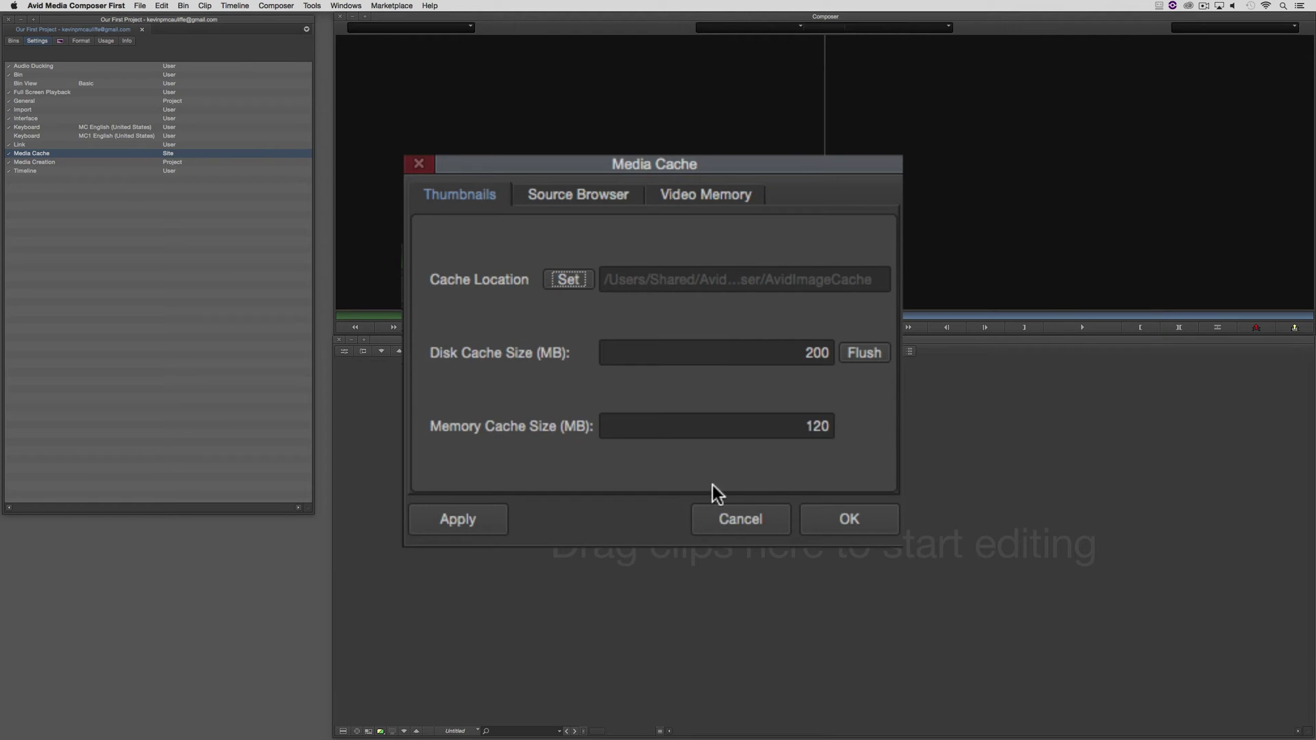
pyautogui.click(747, 518)
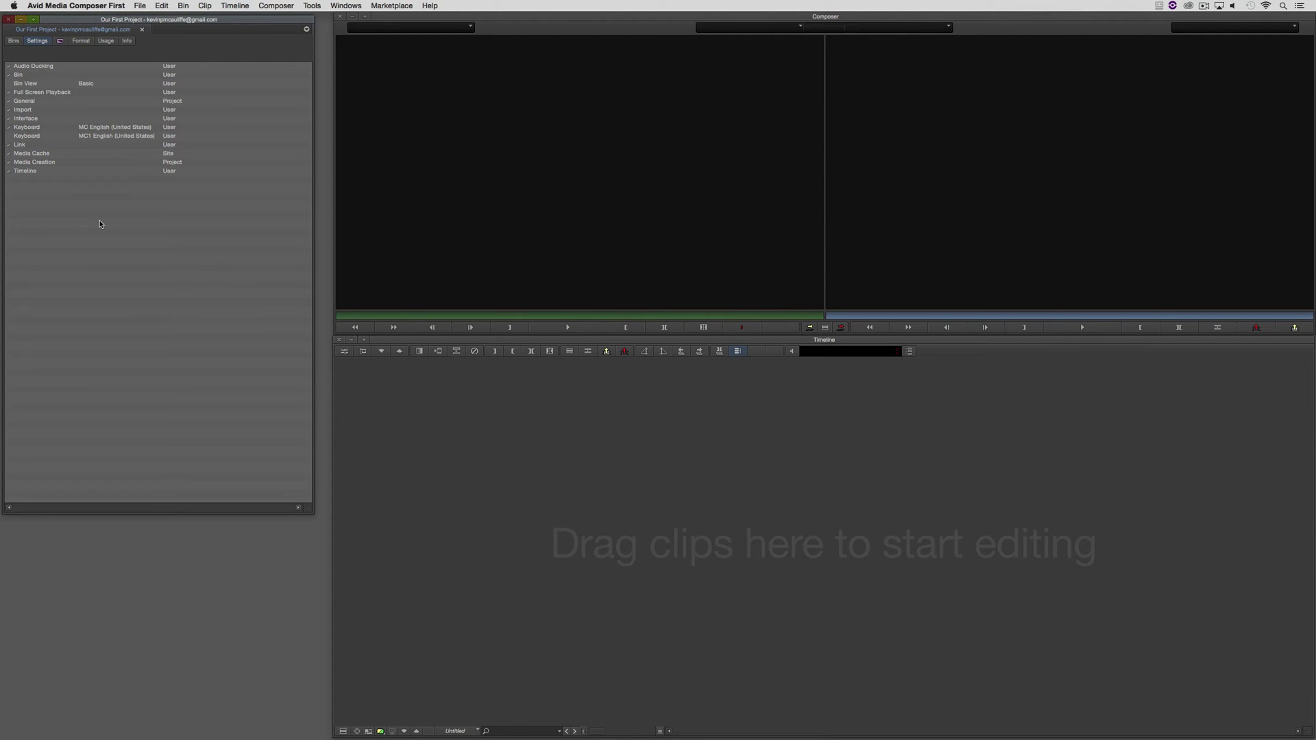
pyautogui.doubleClick(43, 162)
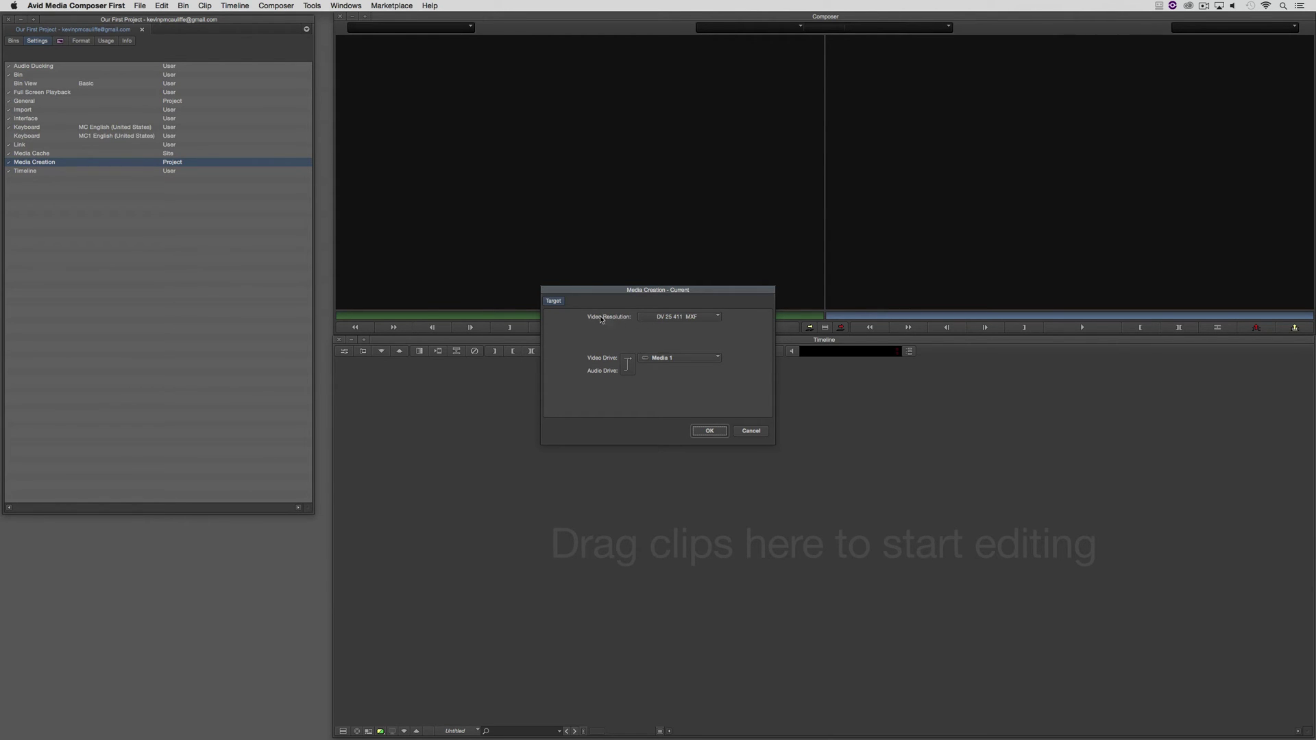
pyautogui.click(696, 317)
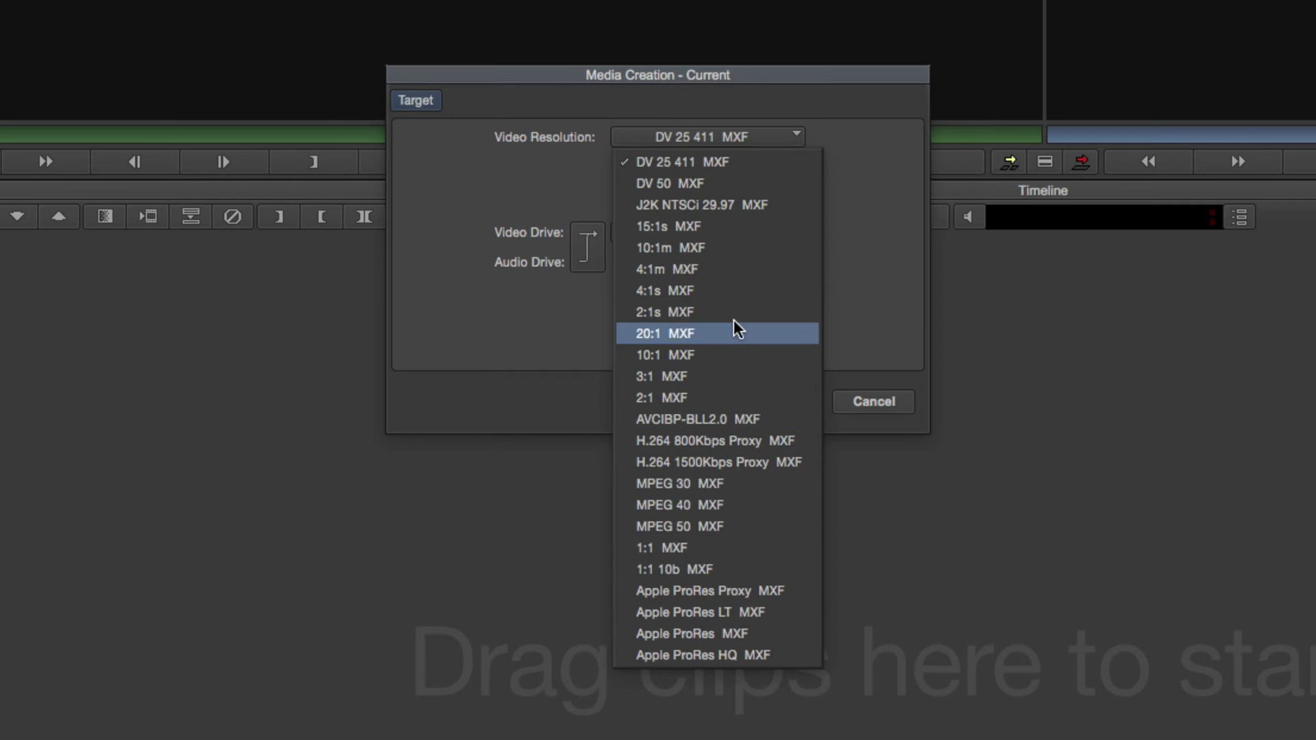
pyautogui.click(870, 273)
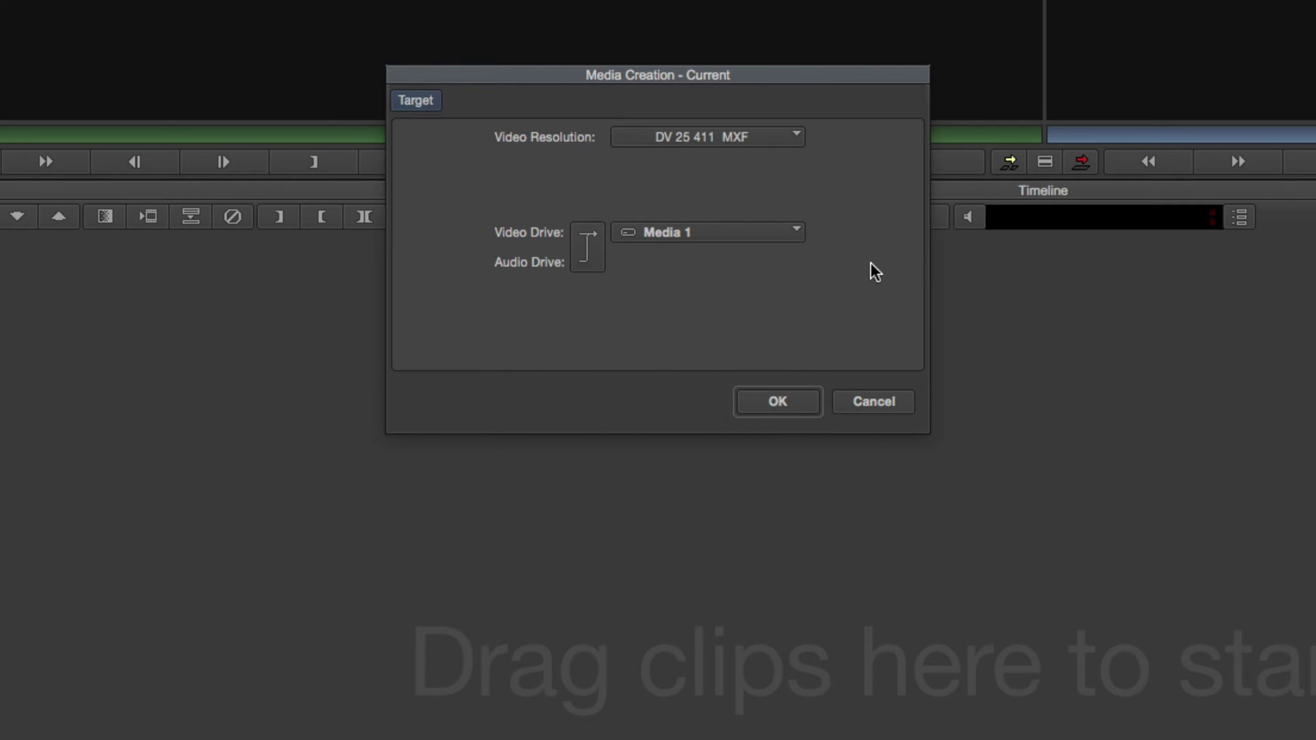
pyautogui.click(876, 408)
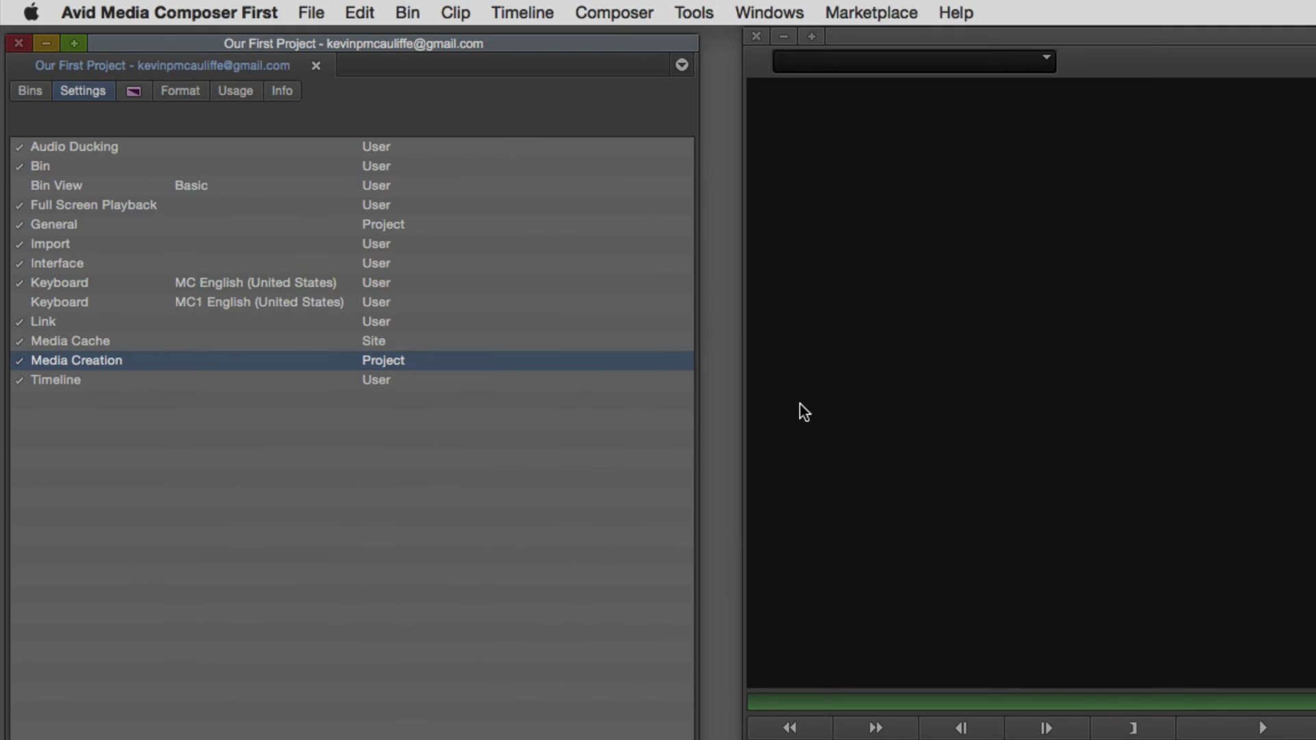
pyautogui.click(178, 93)
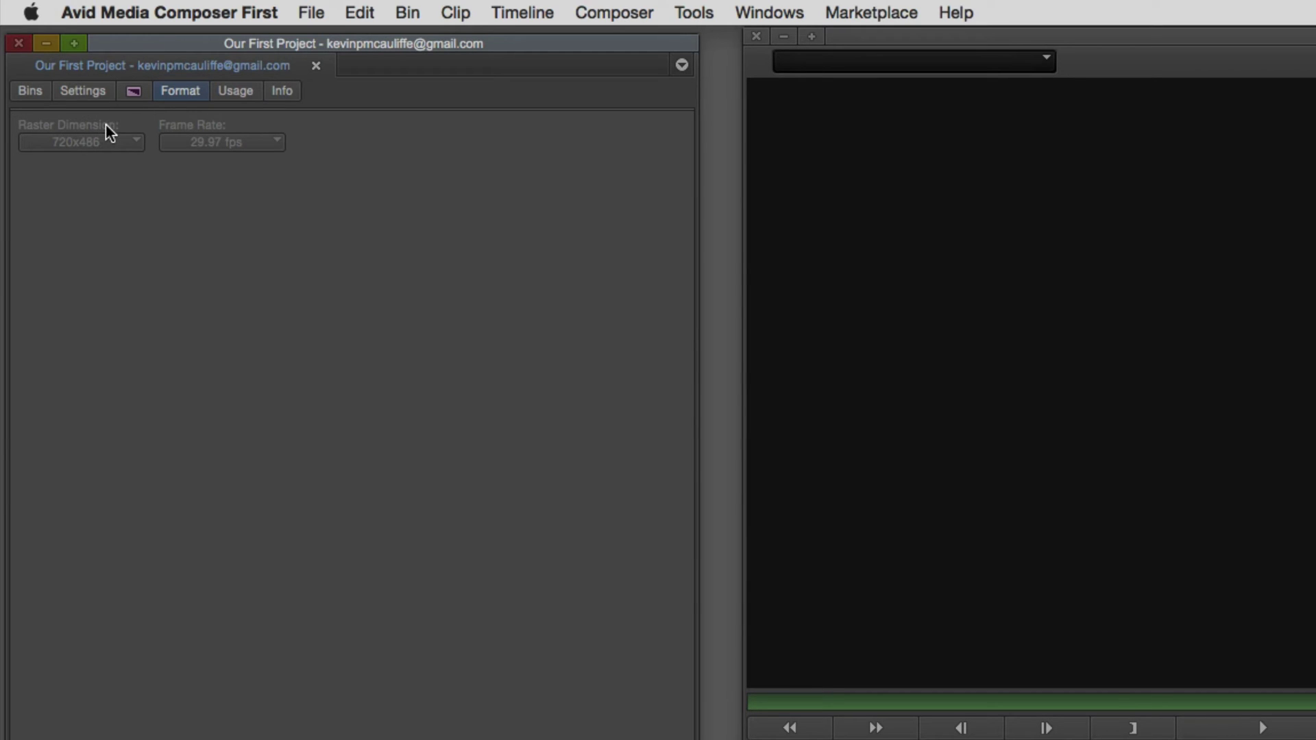
pyautogui.click(100, 92)
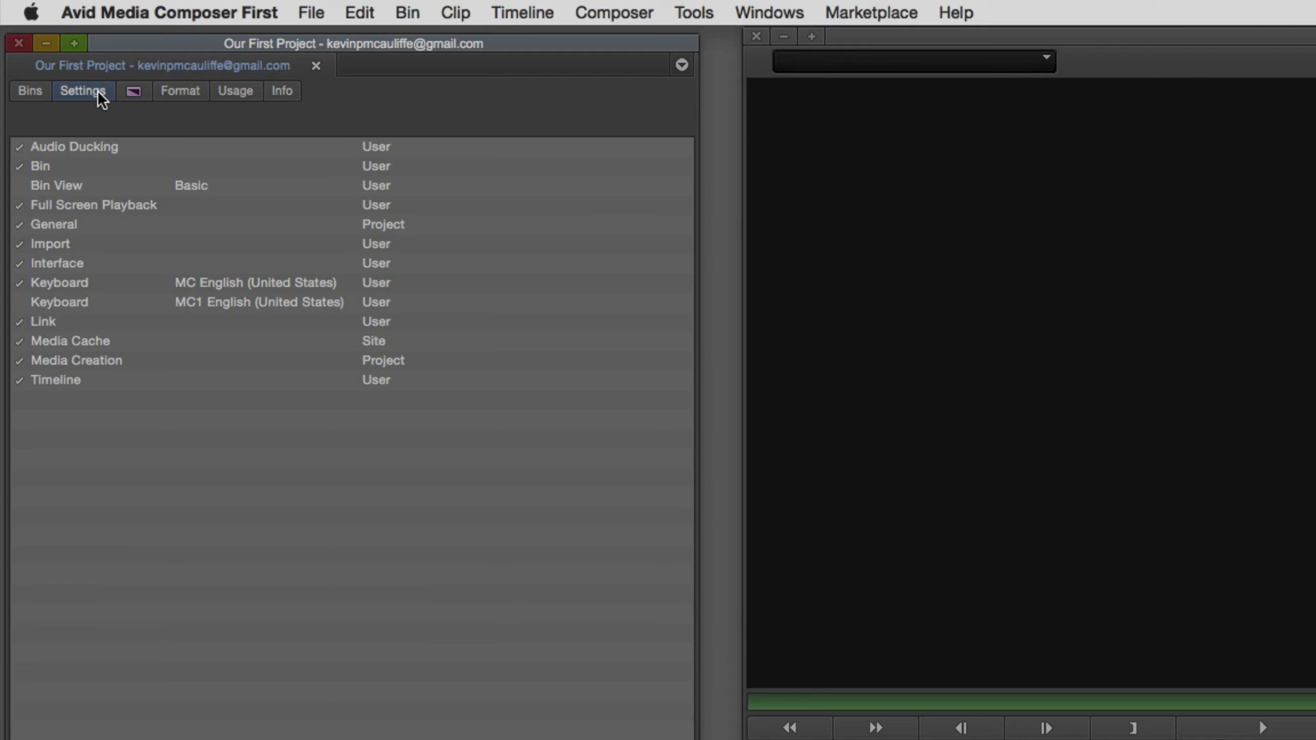
pyautogui.doubleClick(83, 388)
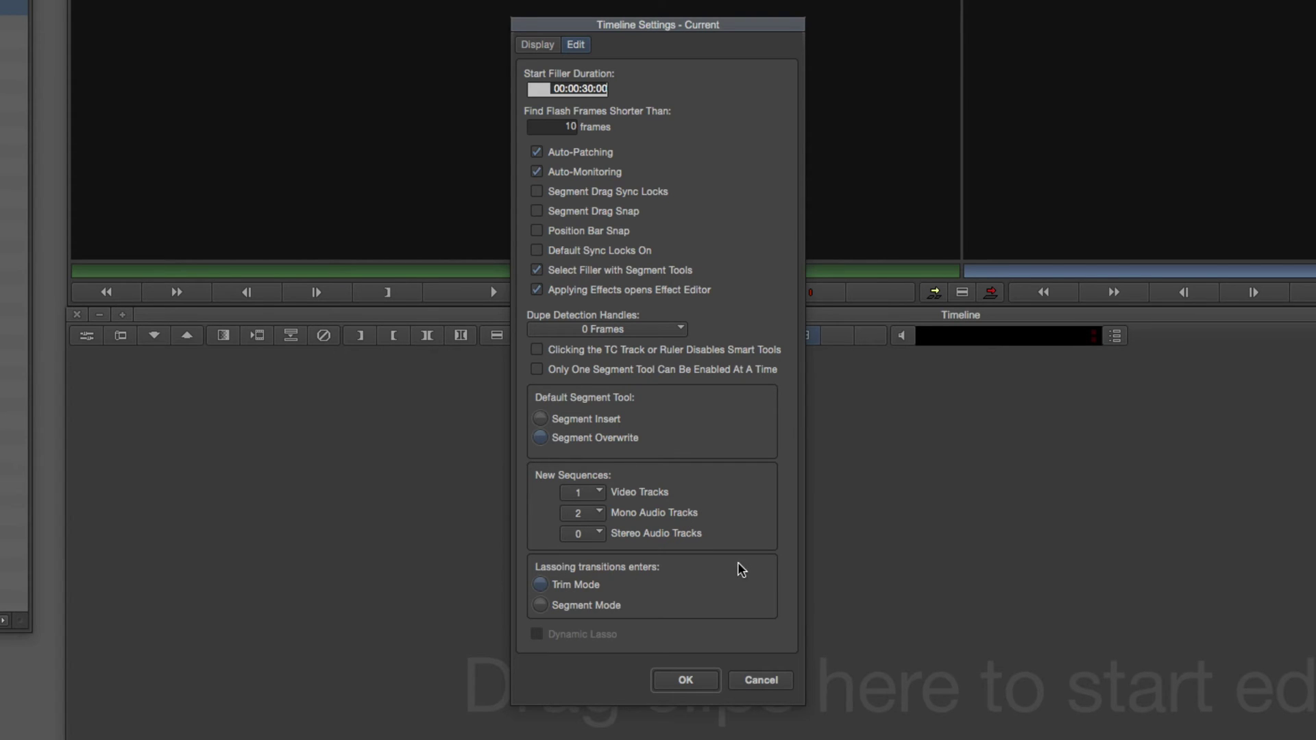
pyautogui.click(538, 45)
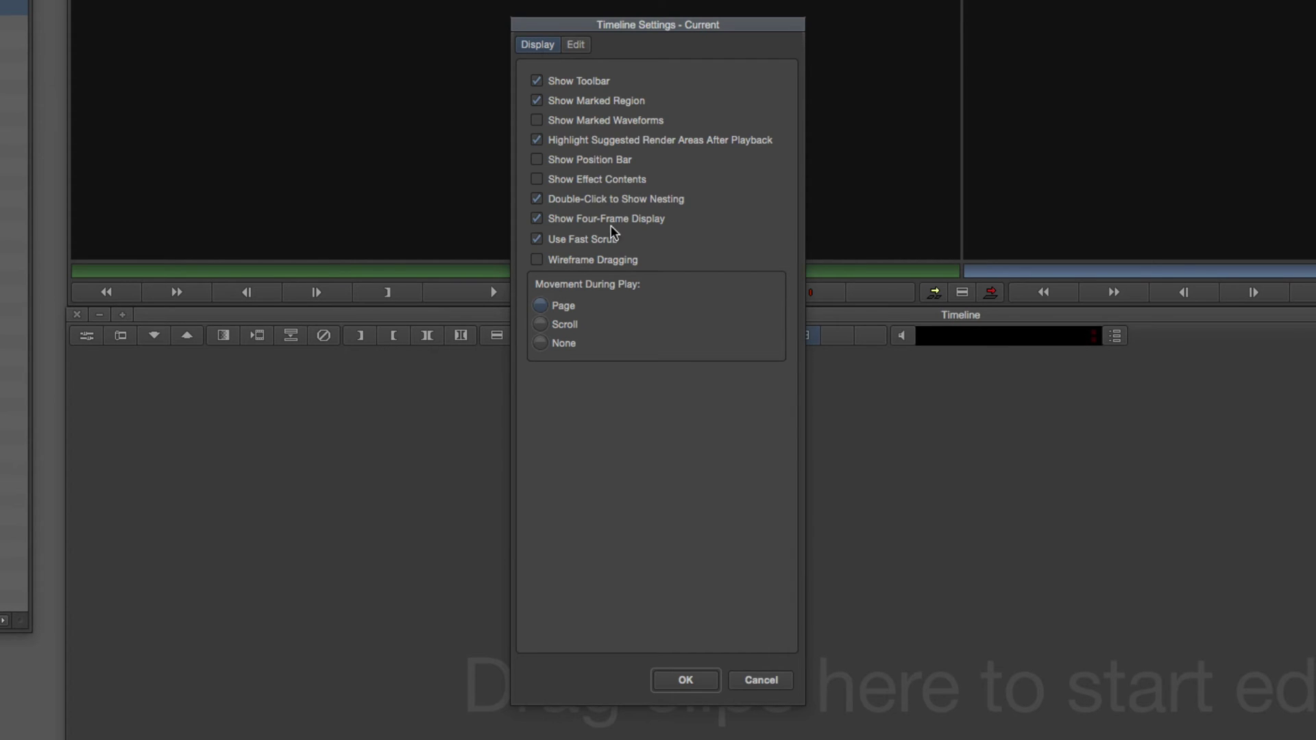
pyautogui.click(759, 681)
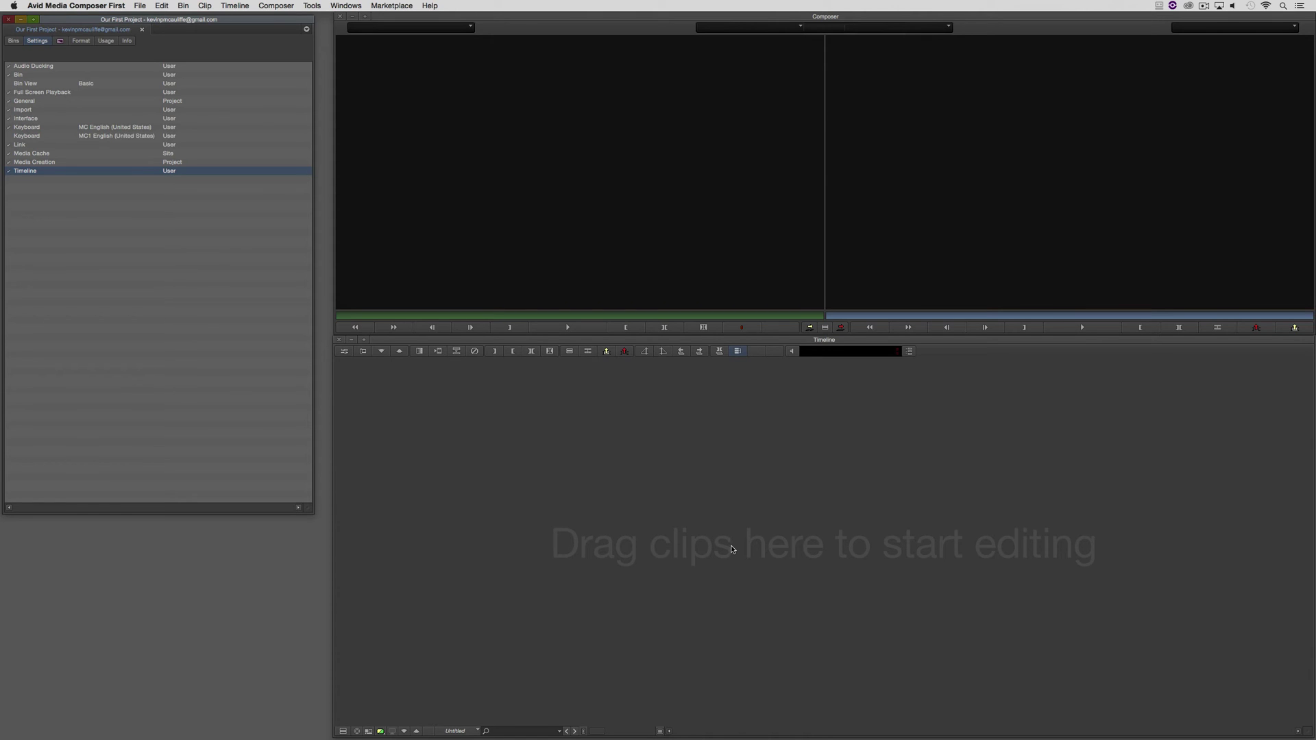
# Delete the MC1 English keyboard setting and open the MC English layout above the Composer.
pyautogui.click(31, 137)
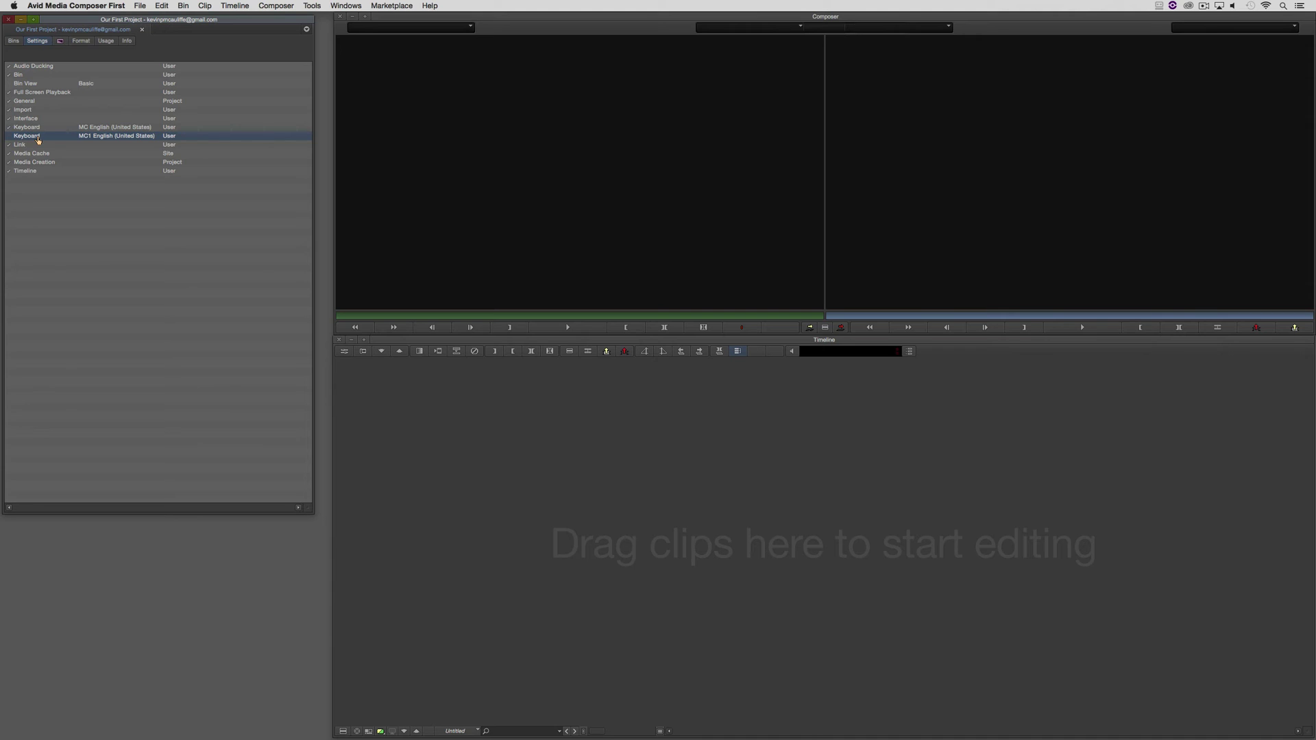
pyautogui.press('Delete')
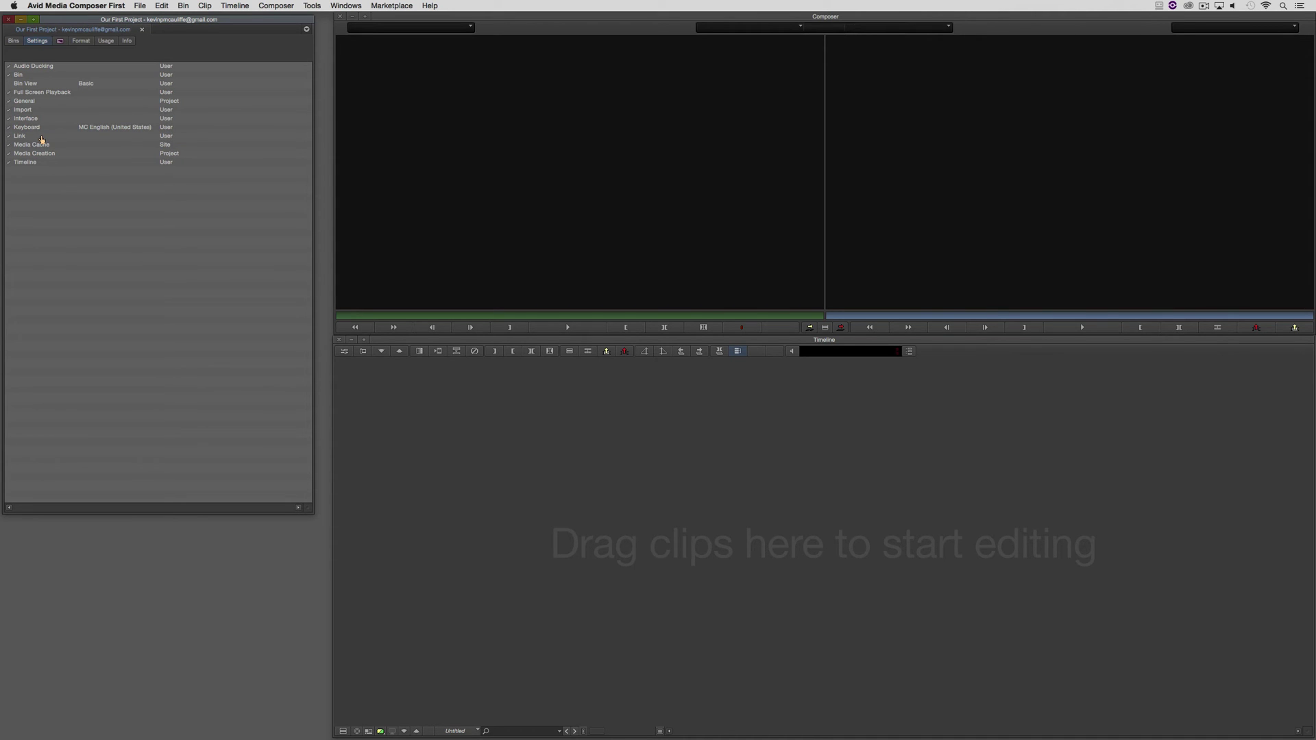
pyautogui.doubleClick(26, 129)
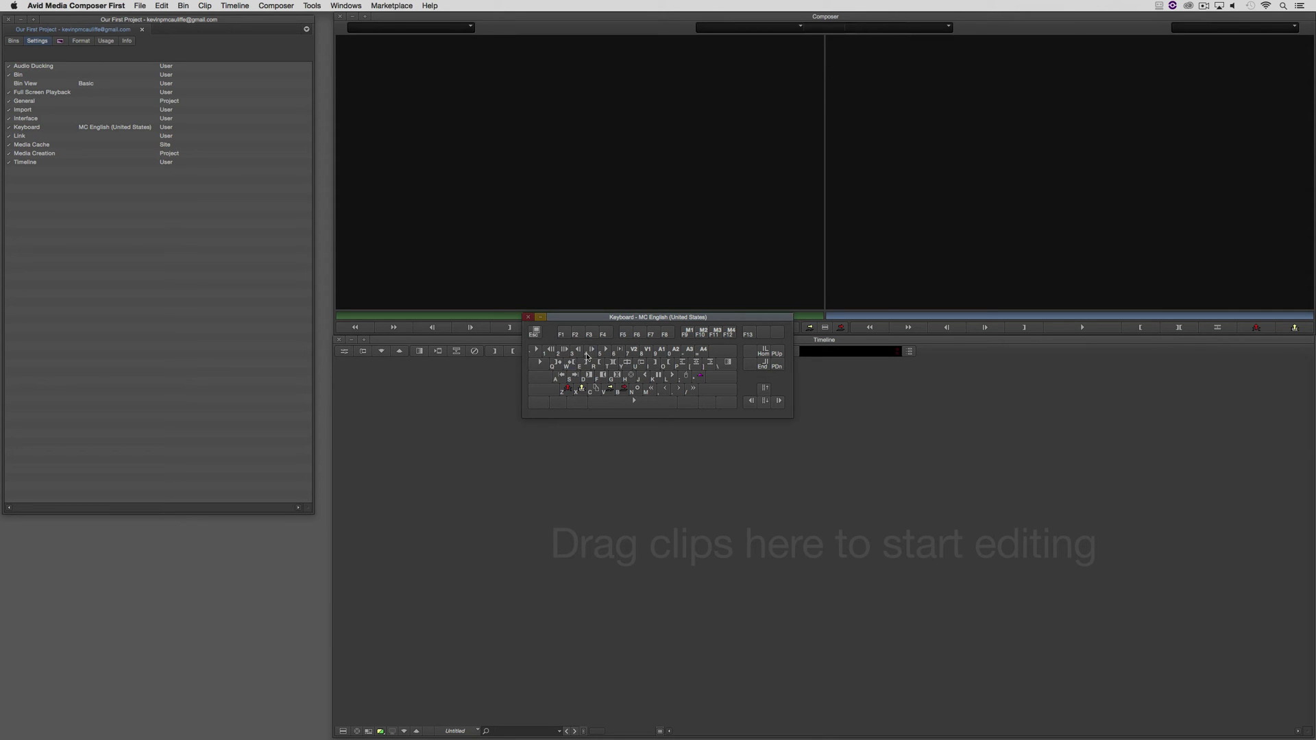
pyautogui.moveTo(674, 321); pyautogui.dragTo(557, 206)
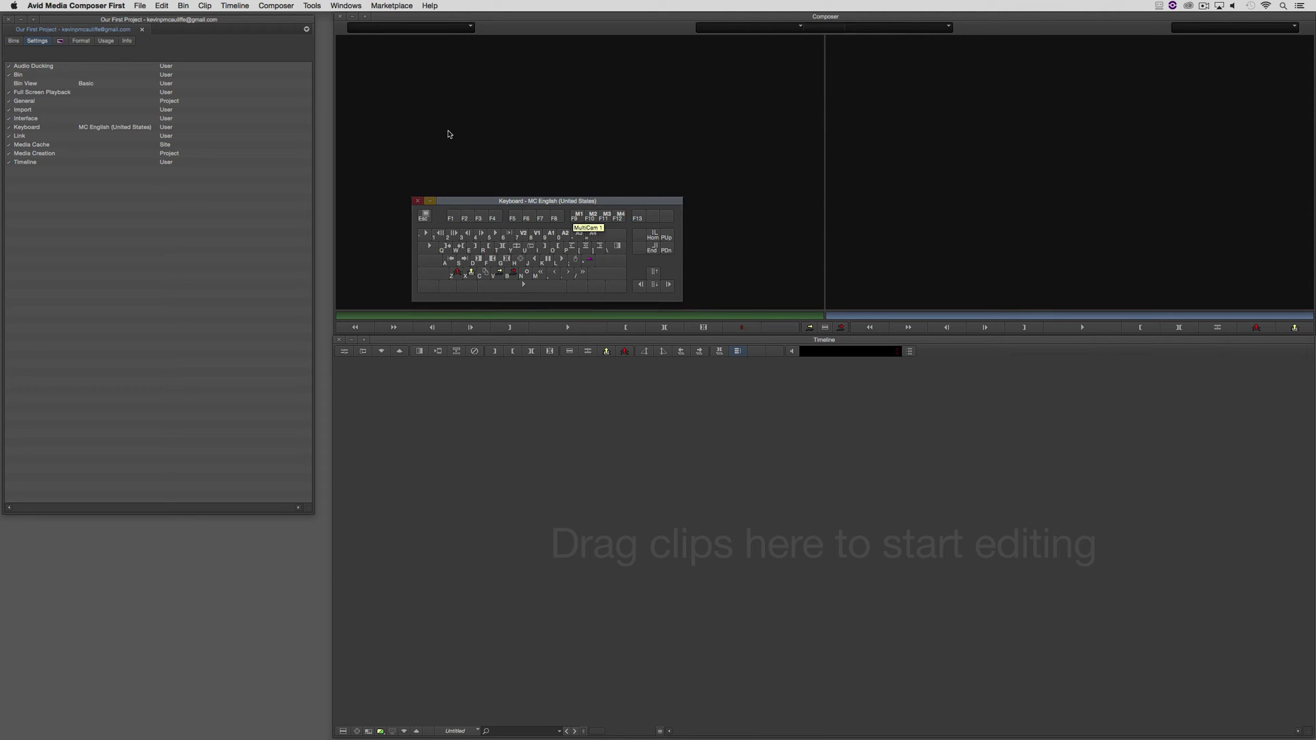
# Open the Command Palette from the Tools menu and move it above the Keyboard window.
pyautogui.click(317, 6)
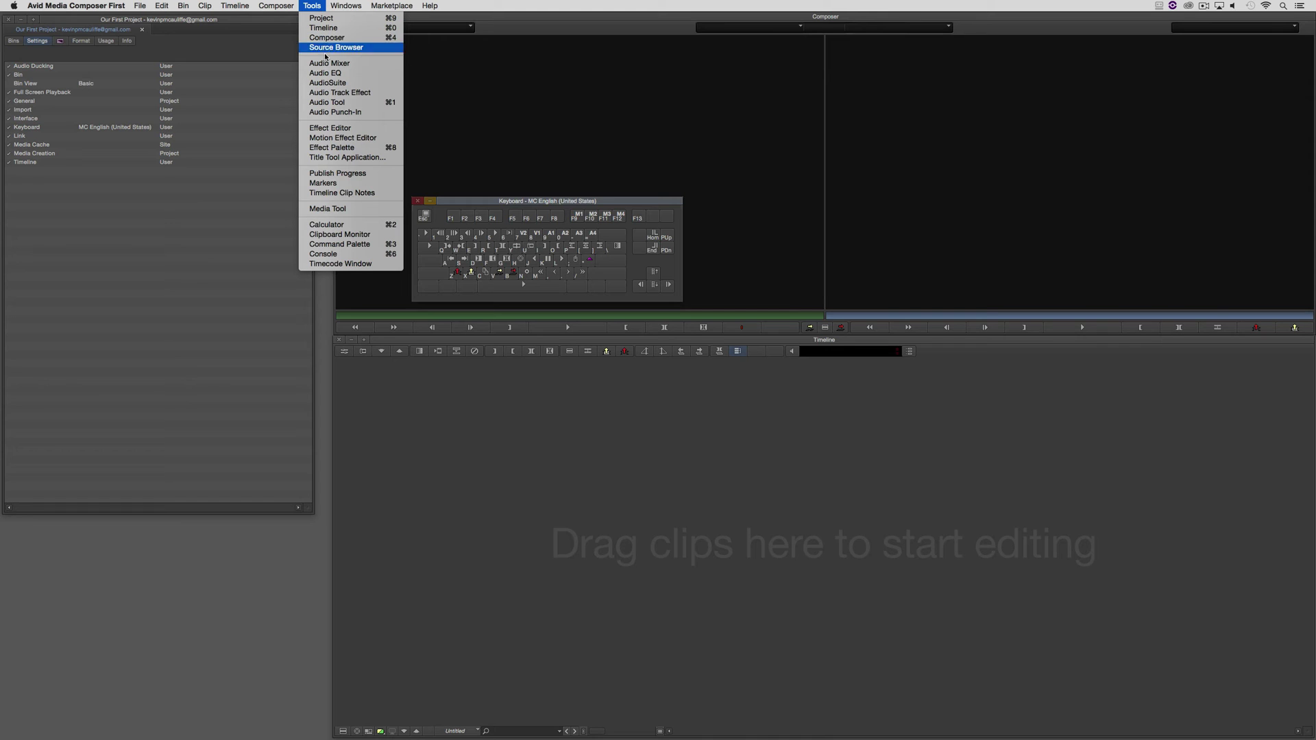
pyautogui.click(346, 244)
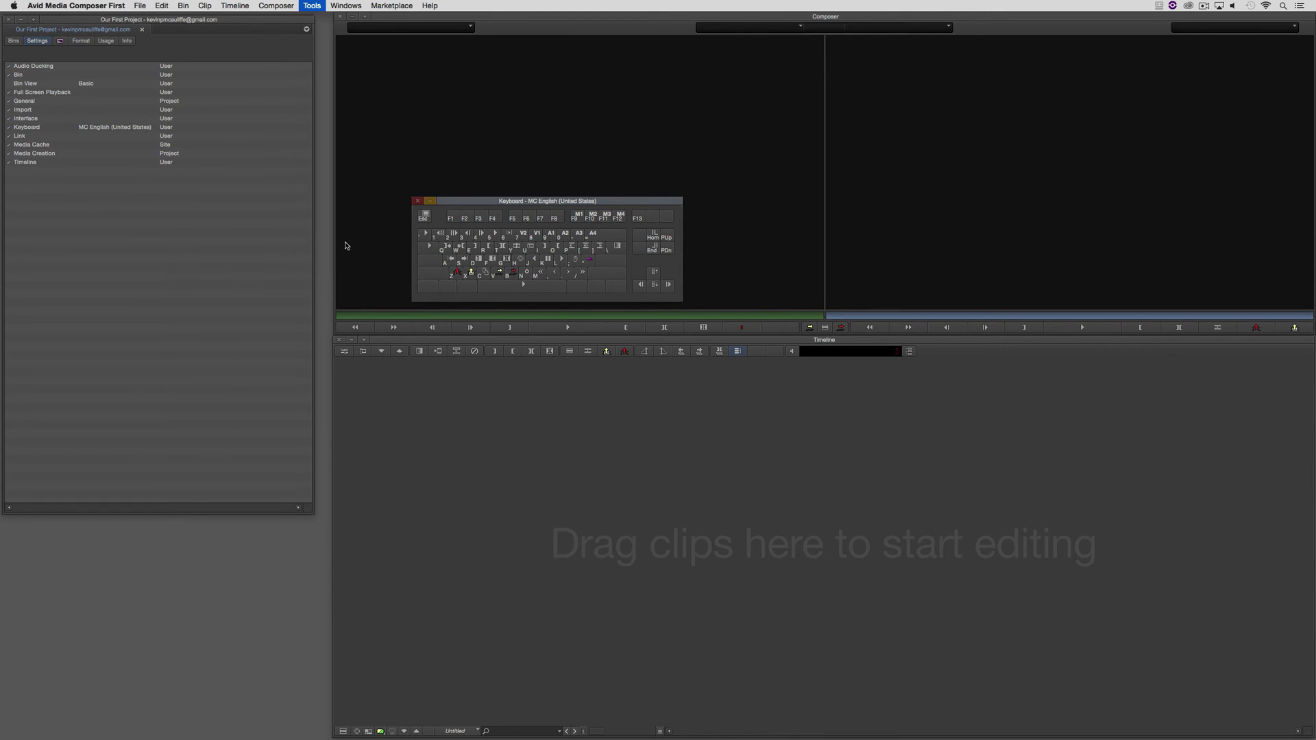
pyautogui.moveTo(507, 458); pyautogui.dragTo(400, 76)
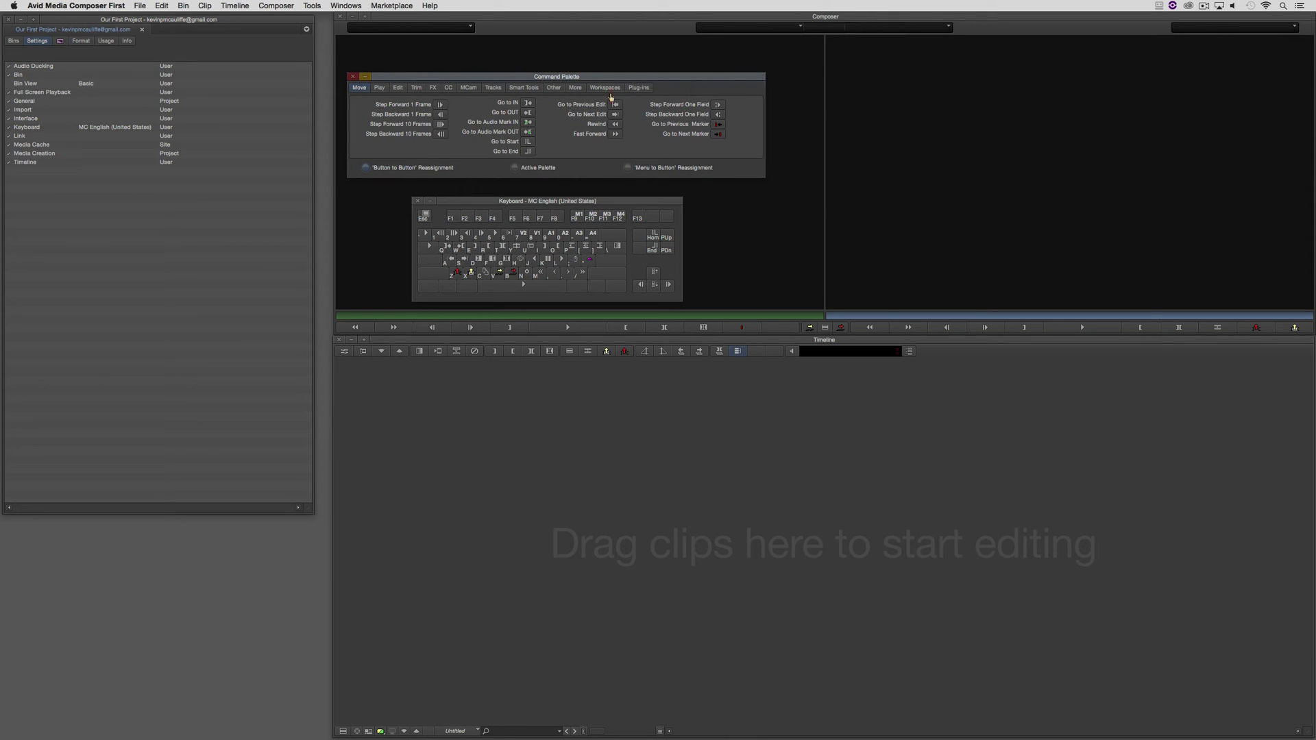
# Browse the palette's command tabs: Edit, Trim, FX, CC, MCam, Tracks, Smart Tools, Other, More, Workspaces, Plug-ins.
pyautogui.click(396, 89)
pyautogui.click(415, 88)
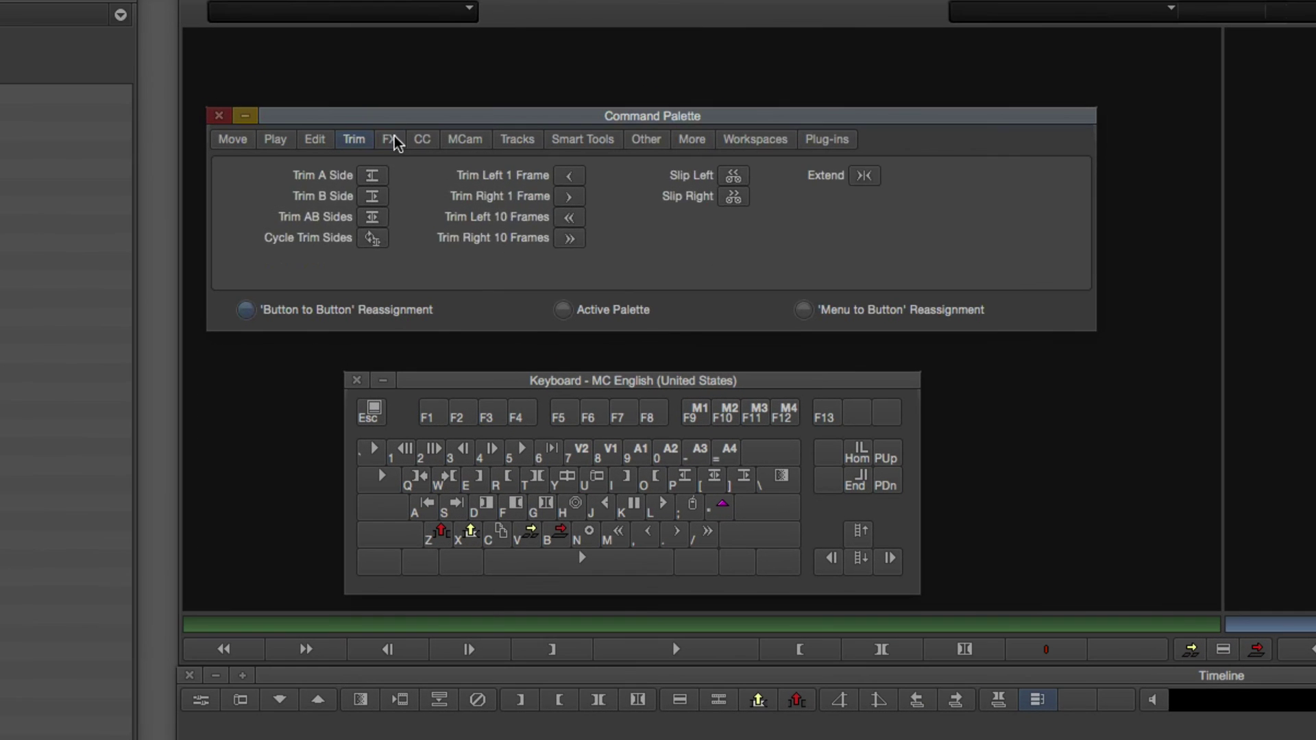
pyautogui.click(394, 141)
pyautogui.click(421, 141)
pyautogui.click(466, 143)
pyautogui.click(518, 142)
pyautogui.click(576, 143)
pyautogui.click(641, 141)
pyautogui.click(696, 142)
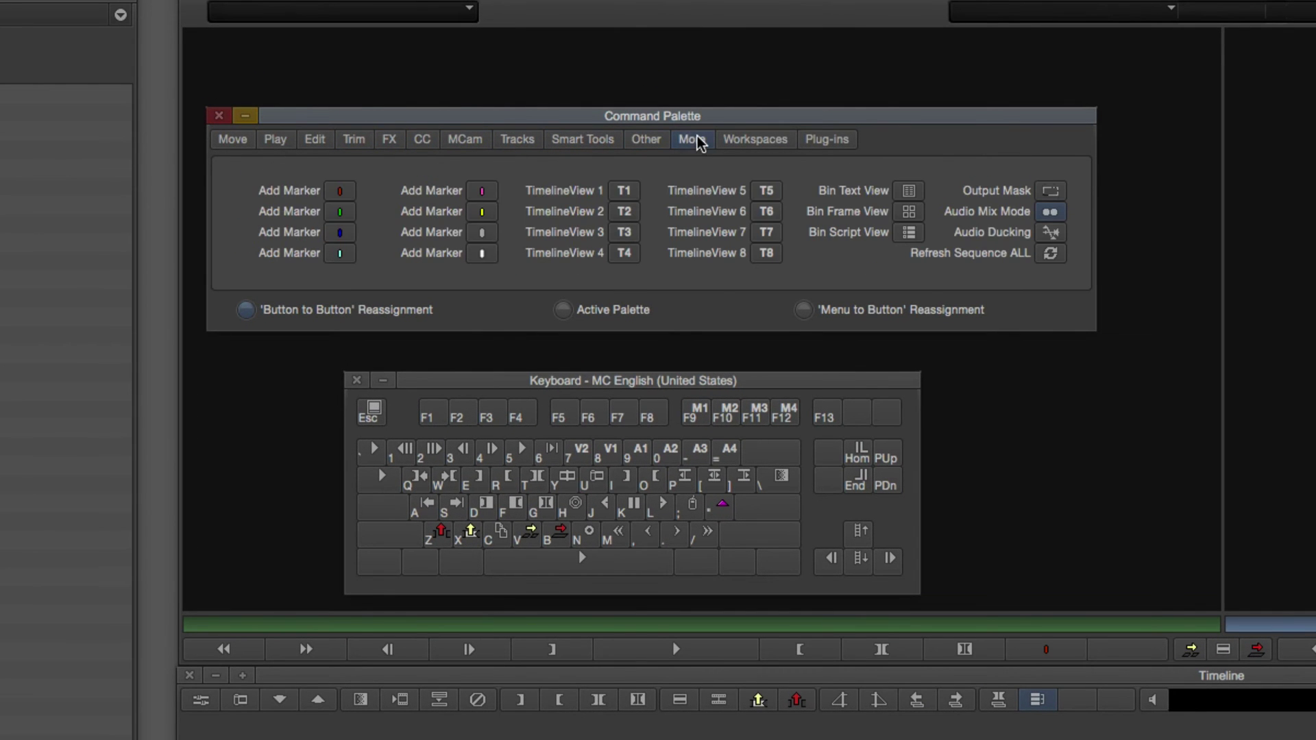
pyautogui.click(728, 144)
pyautogui.click(828, 142)
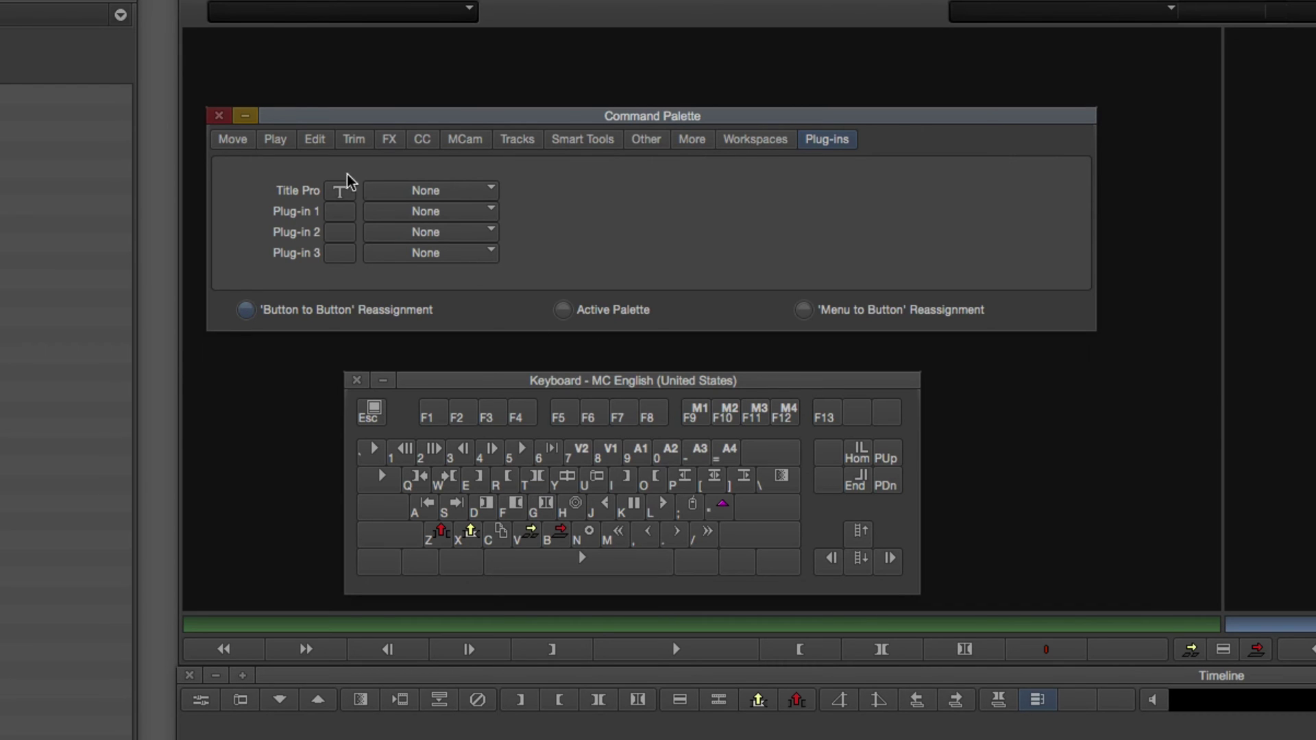
# Drag Add Edit from the palette's Edit tab onto the F6 key.
pyautogui.click(313, 145)
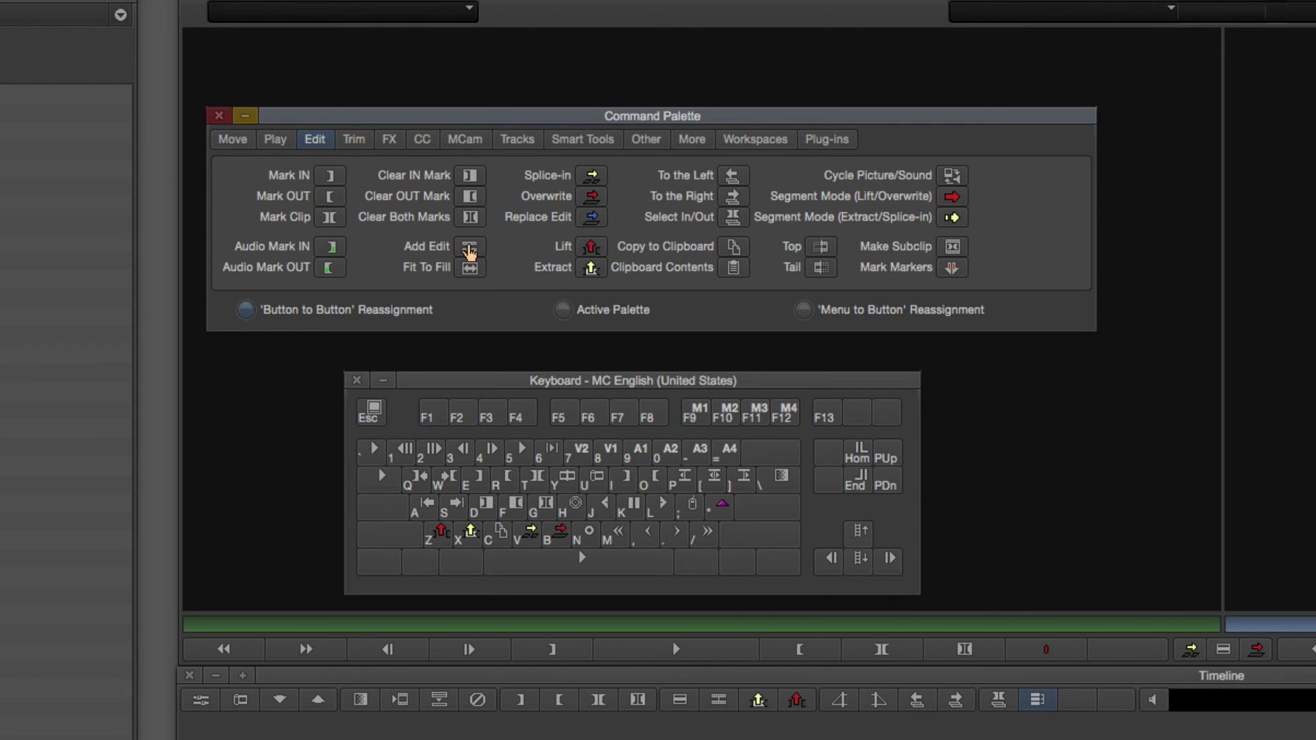
pyautogui.moveTo(475, 255); pyautogui.dragTo(599, 419)
pyautogui.press('shift')
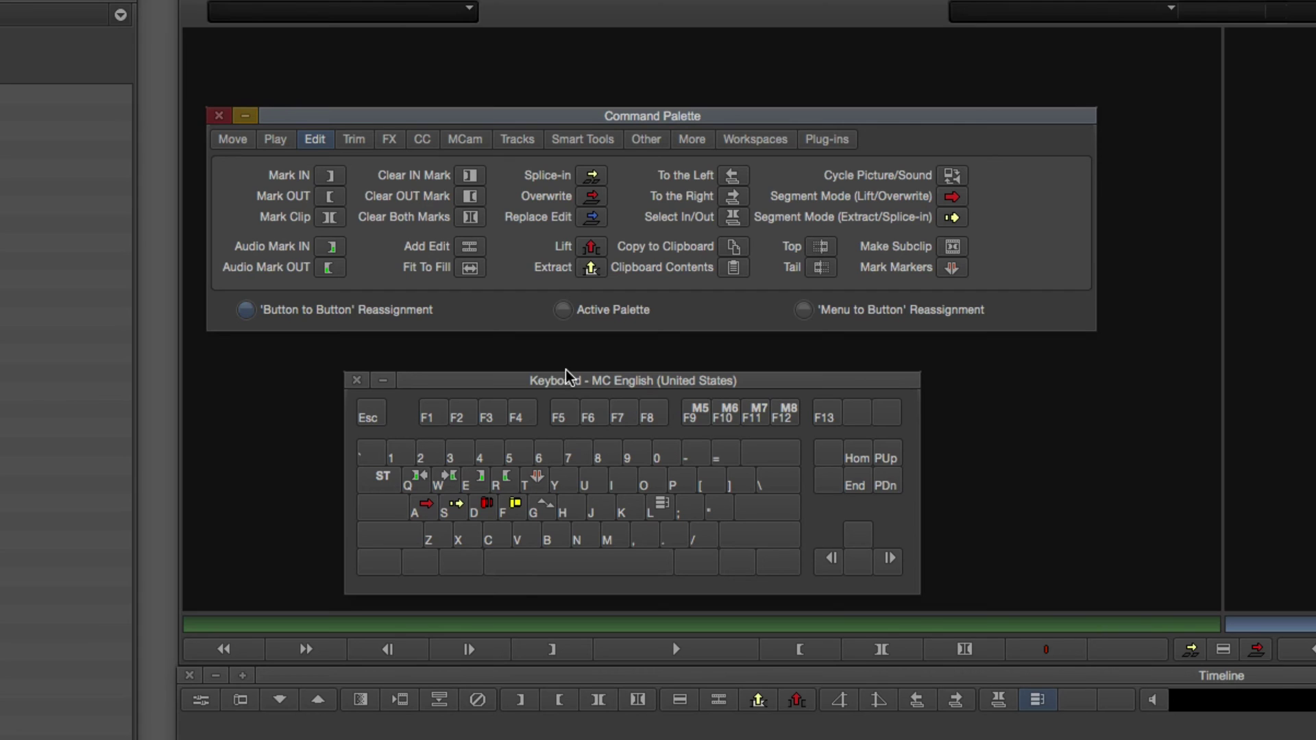
pyautogui.press('shift')
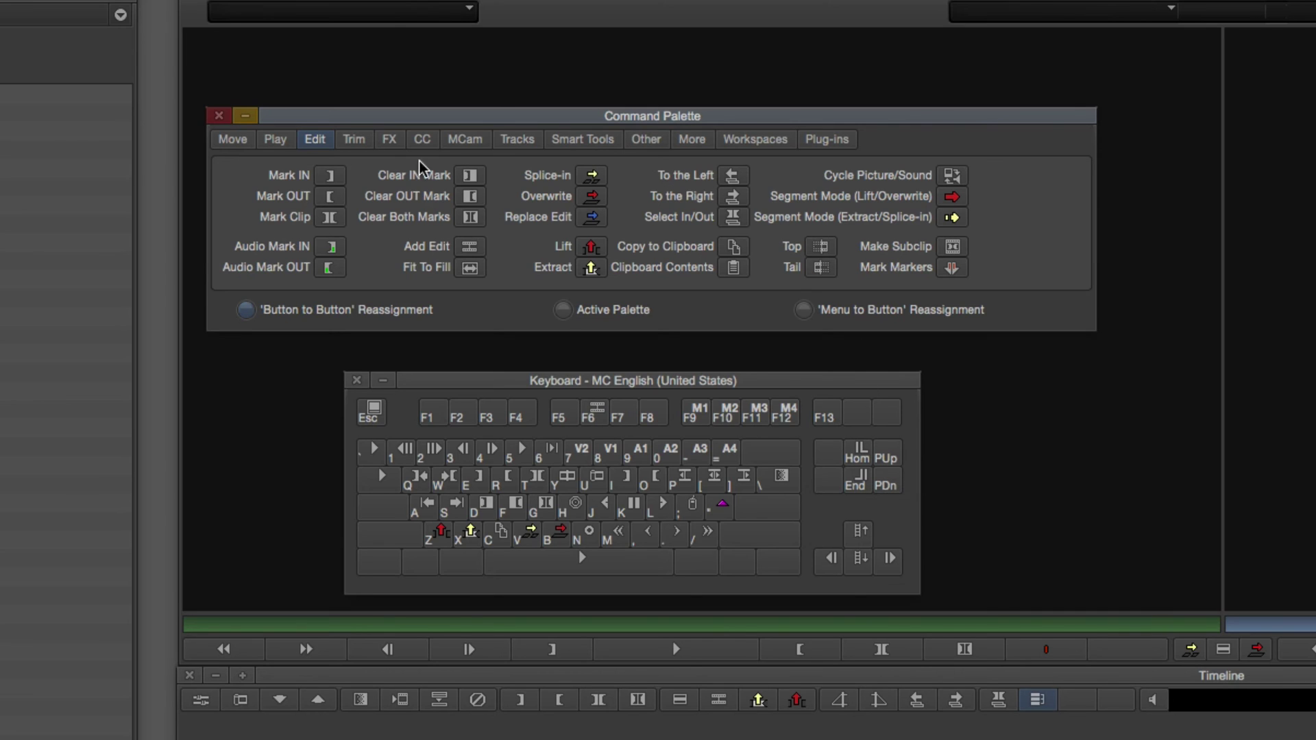
# Map Remove Effect from the FX tab onto the F5 key, then show the Play commands.
pyautogui.click(245, 309)
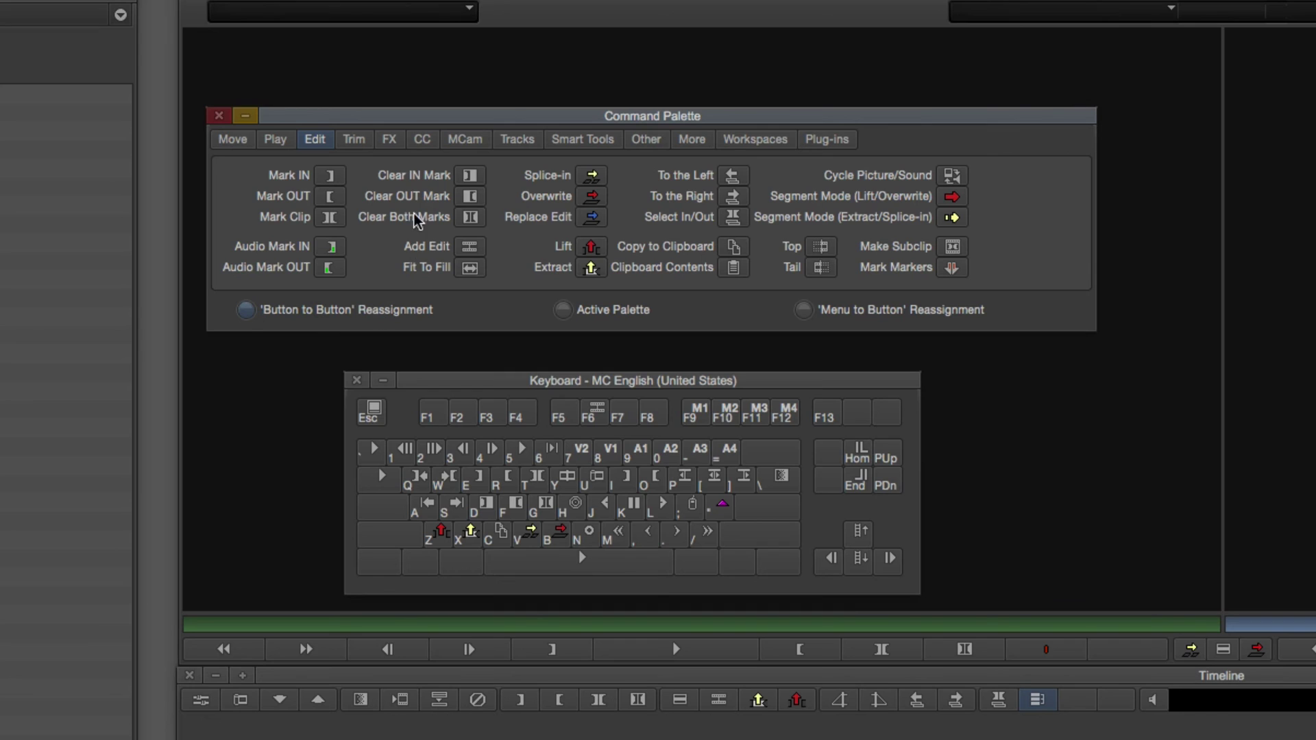
pyautogui.click(389, 139)
pyautogui.moveTo(351, 260); pyautogui.dragTo(564, 414)
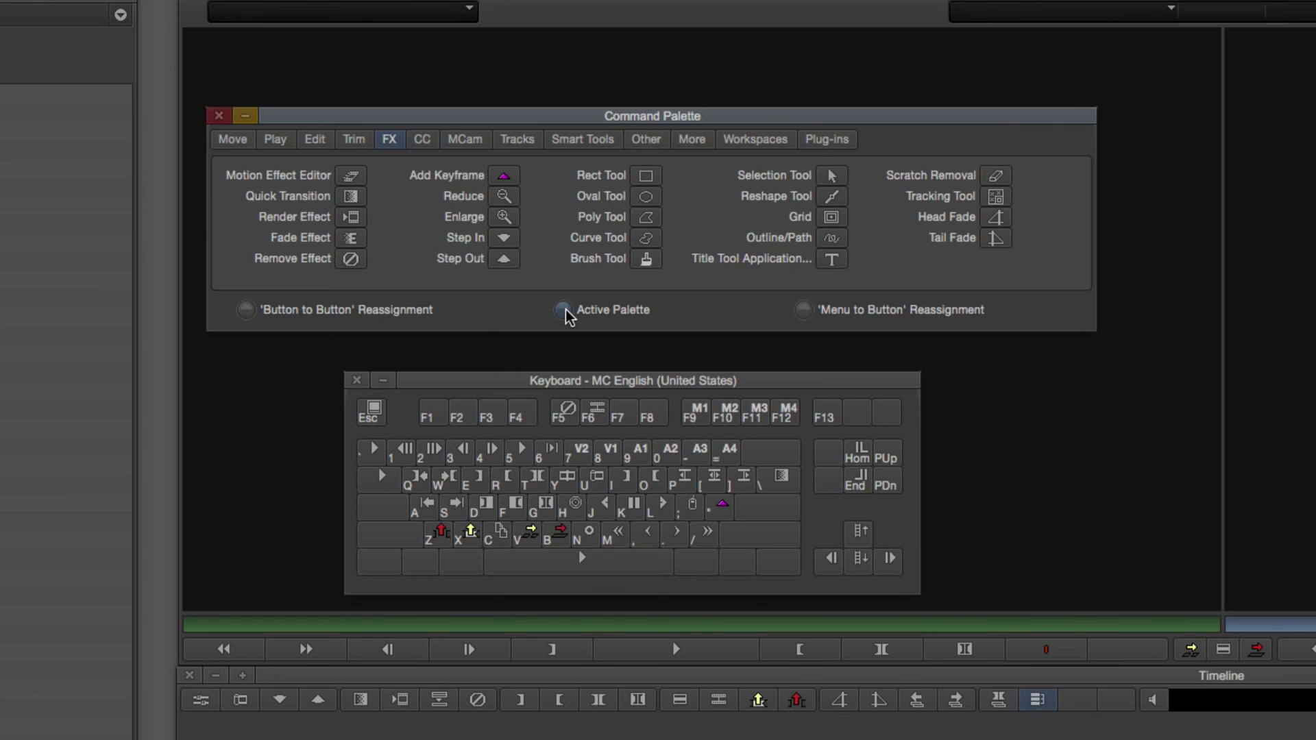
pyautogui.click(275, 140)
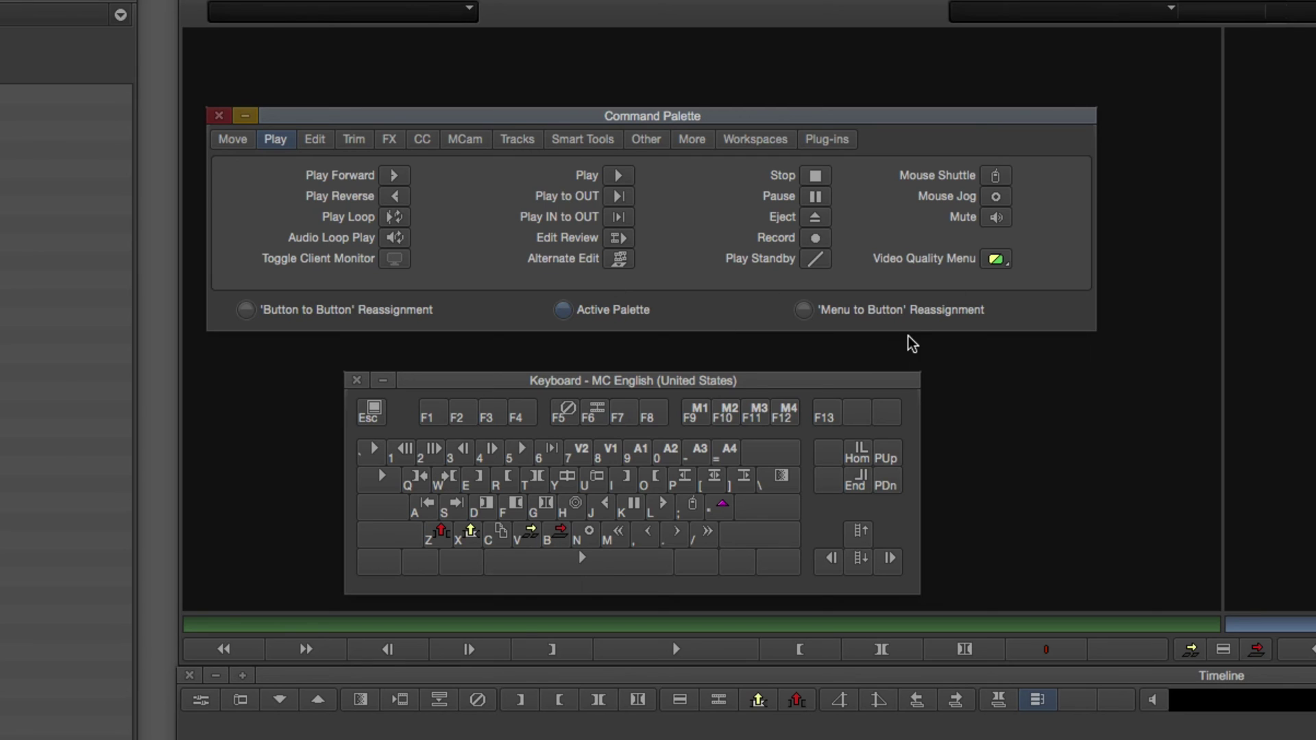
# Using Menu to Button Reassignment, assign Tools > Audio Mixer to the F3 key.
pyautogui.click(806, 310)
pyautogui.click(499, 382)
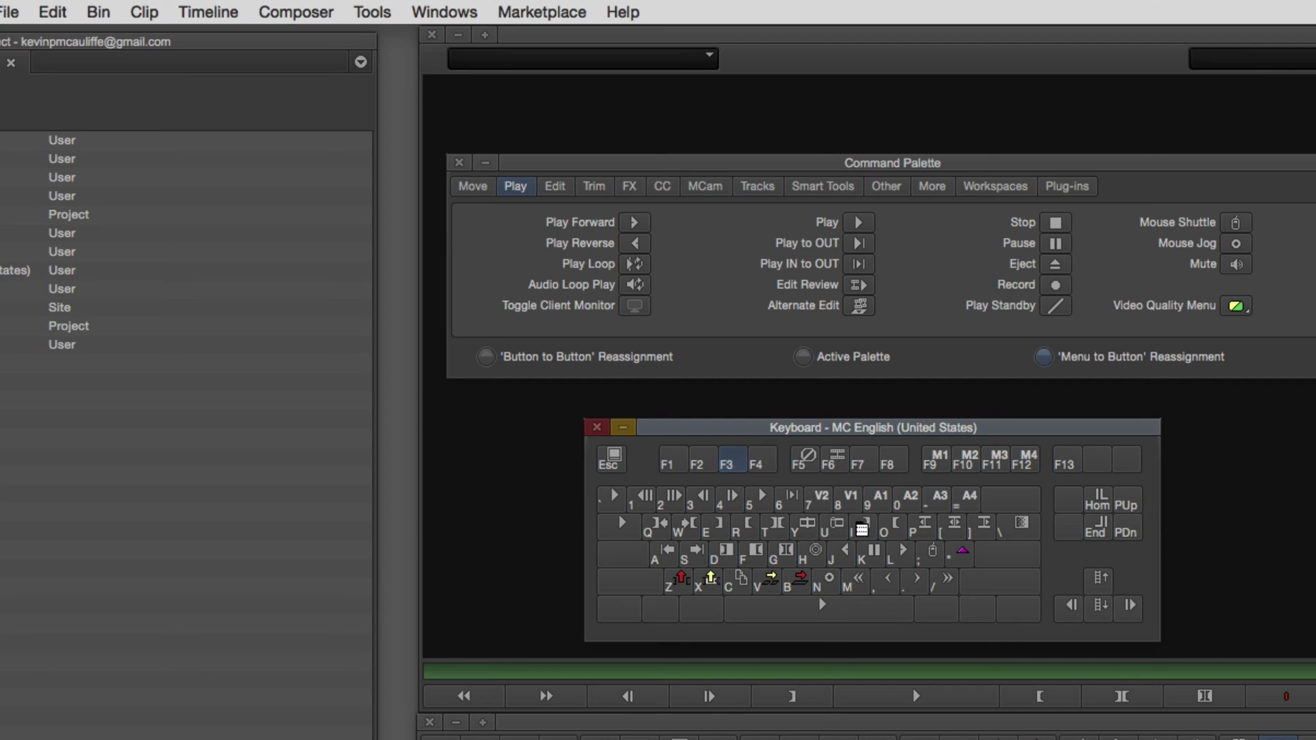
pyautogui.click(371, 13)
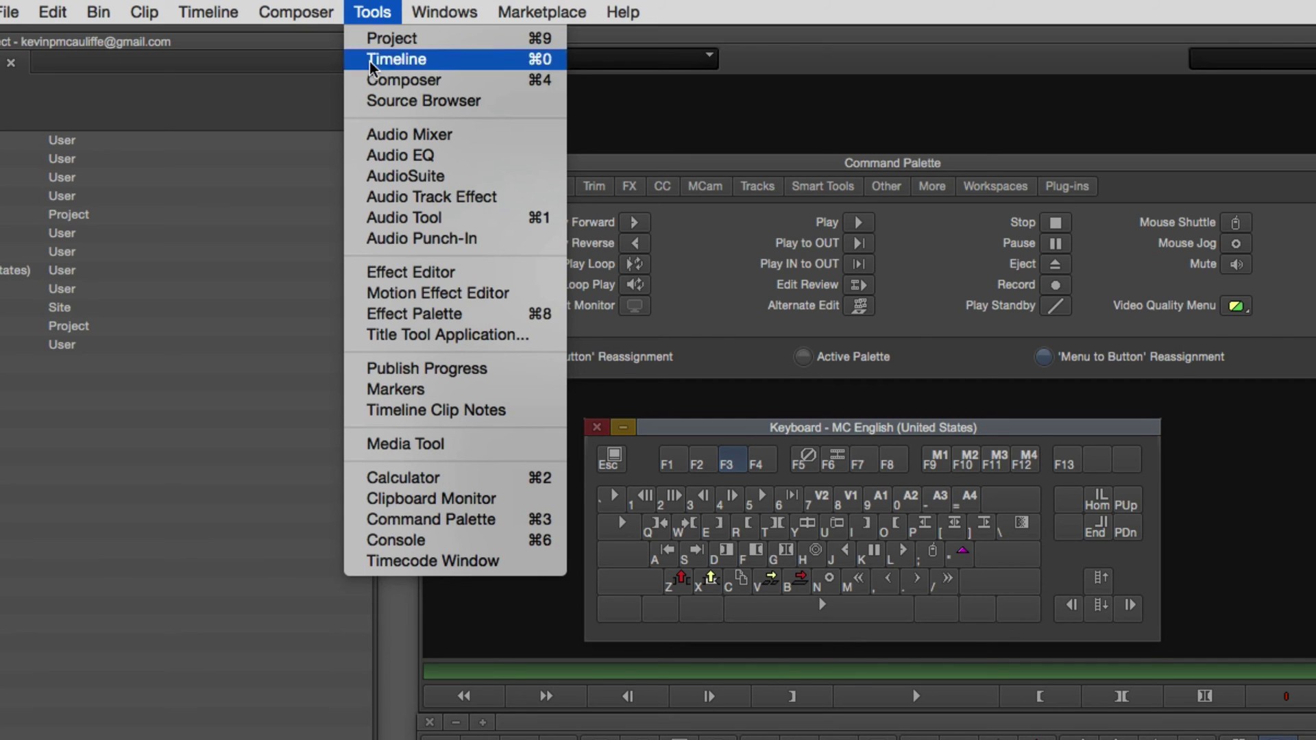
pyautogui.click(361, 124)
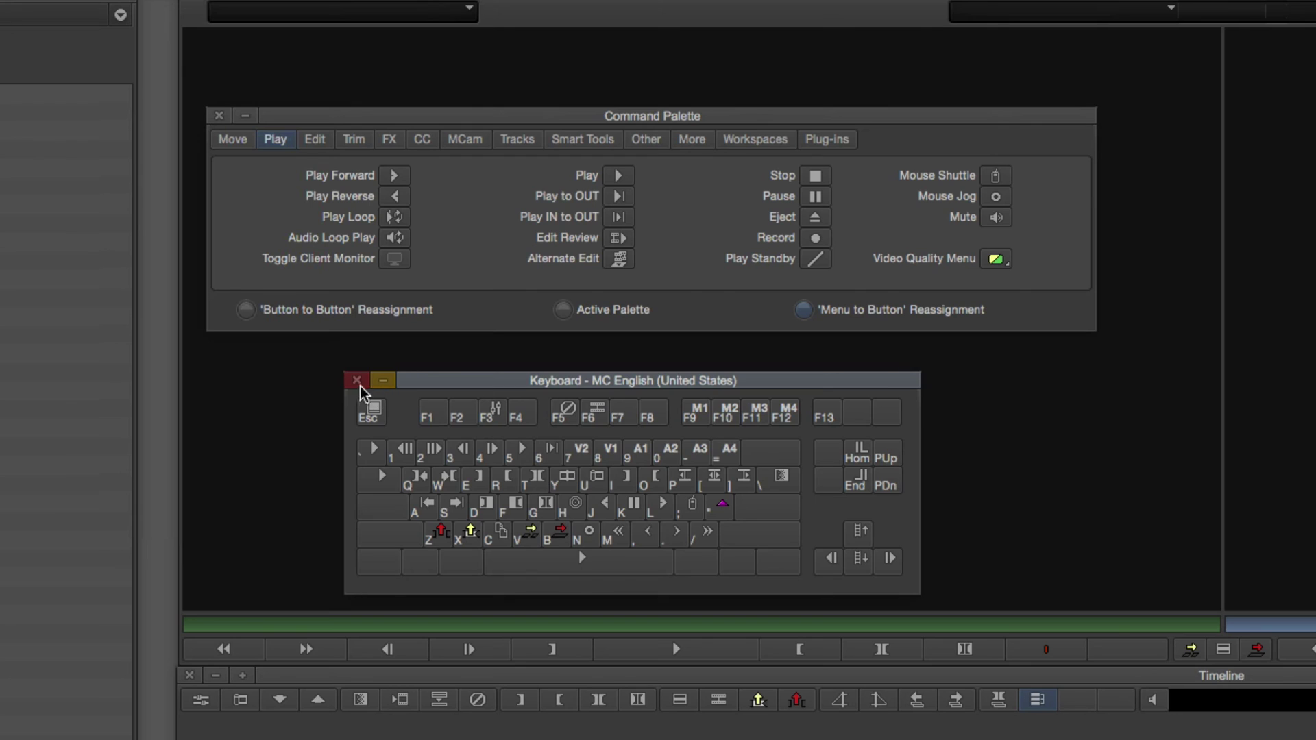
# Close the Keyboard settings window and the Command Palette.
pyautogui.click(357, 379)
pyautogui.click(265, 310)
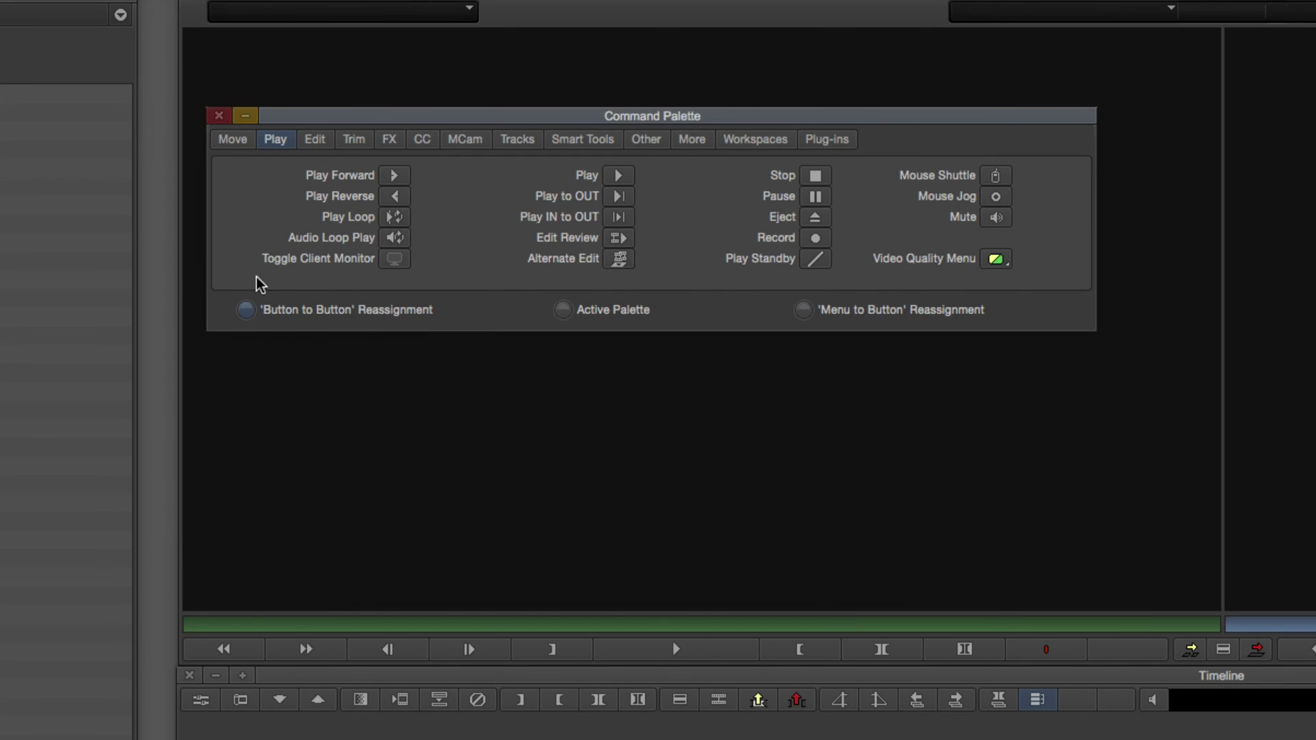
pyautogui.click(219, 115)
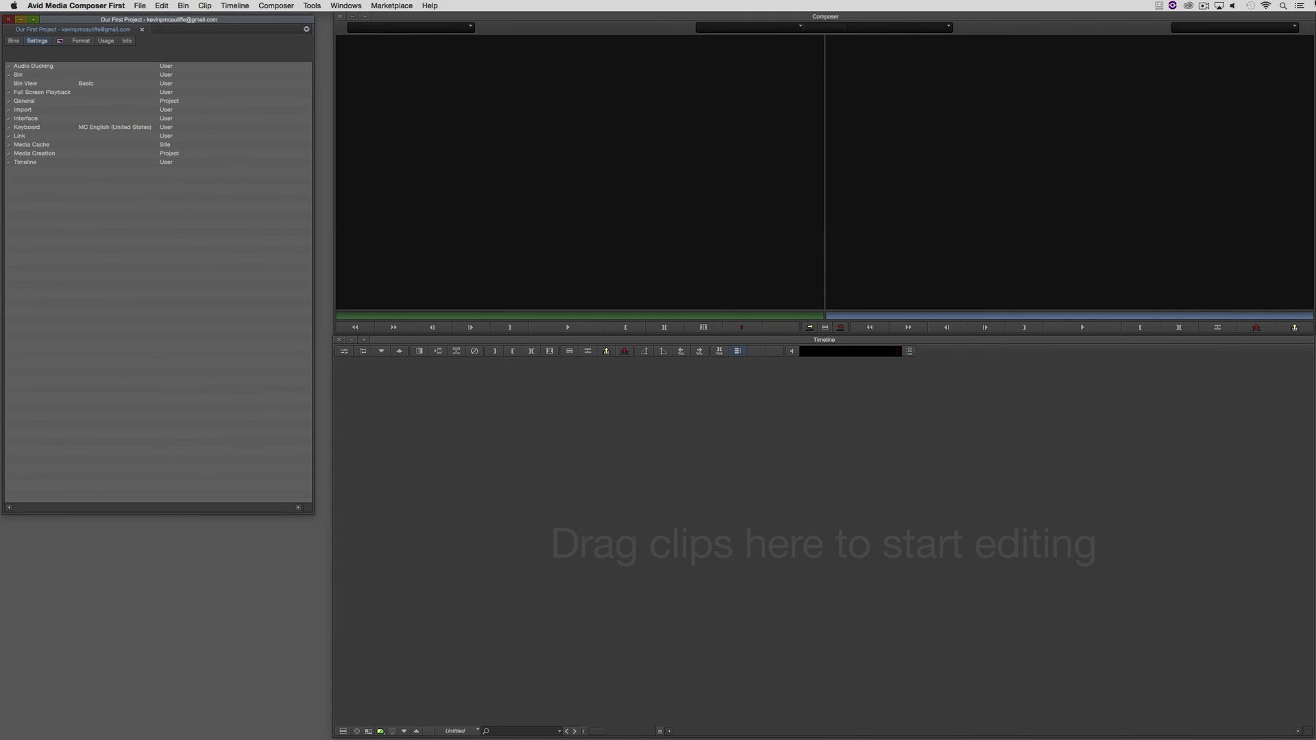
pyautogui.press('super+1')
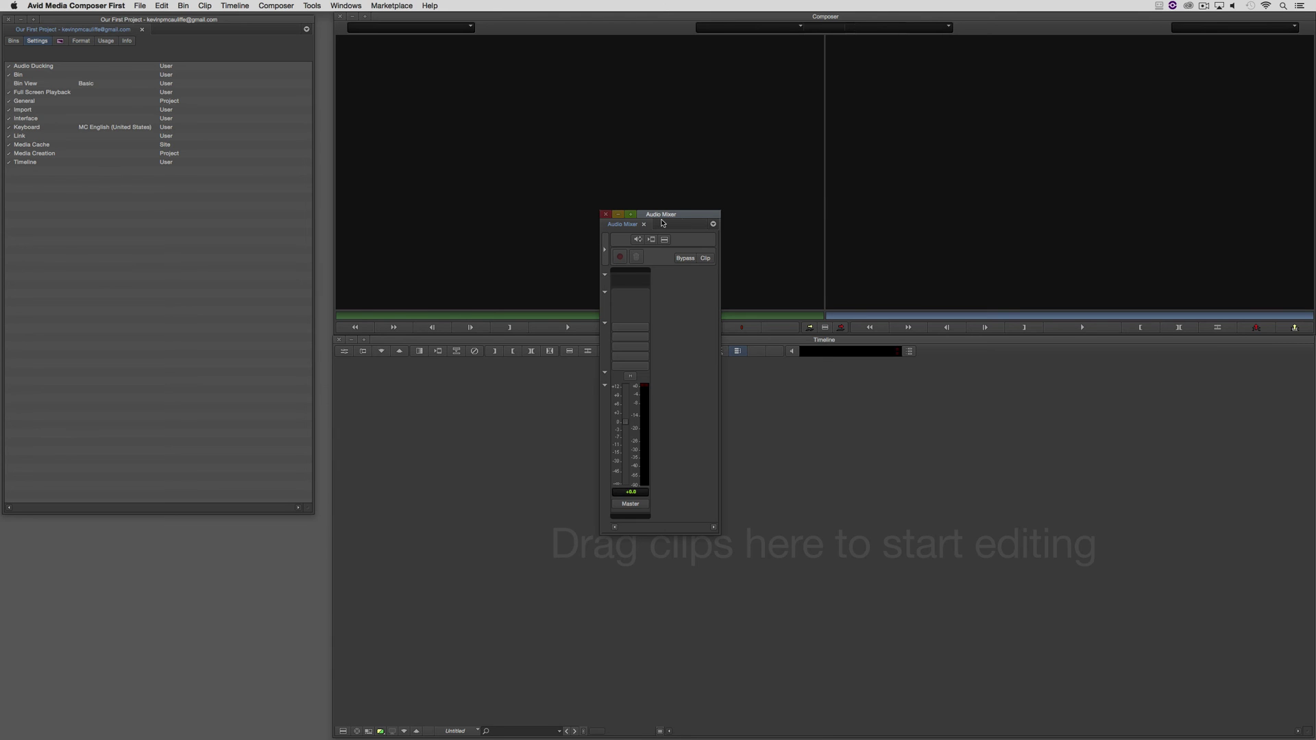
pyautogui.moveTo(663, 215); pyautogui.dragTo(208, 322)
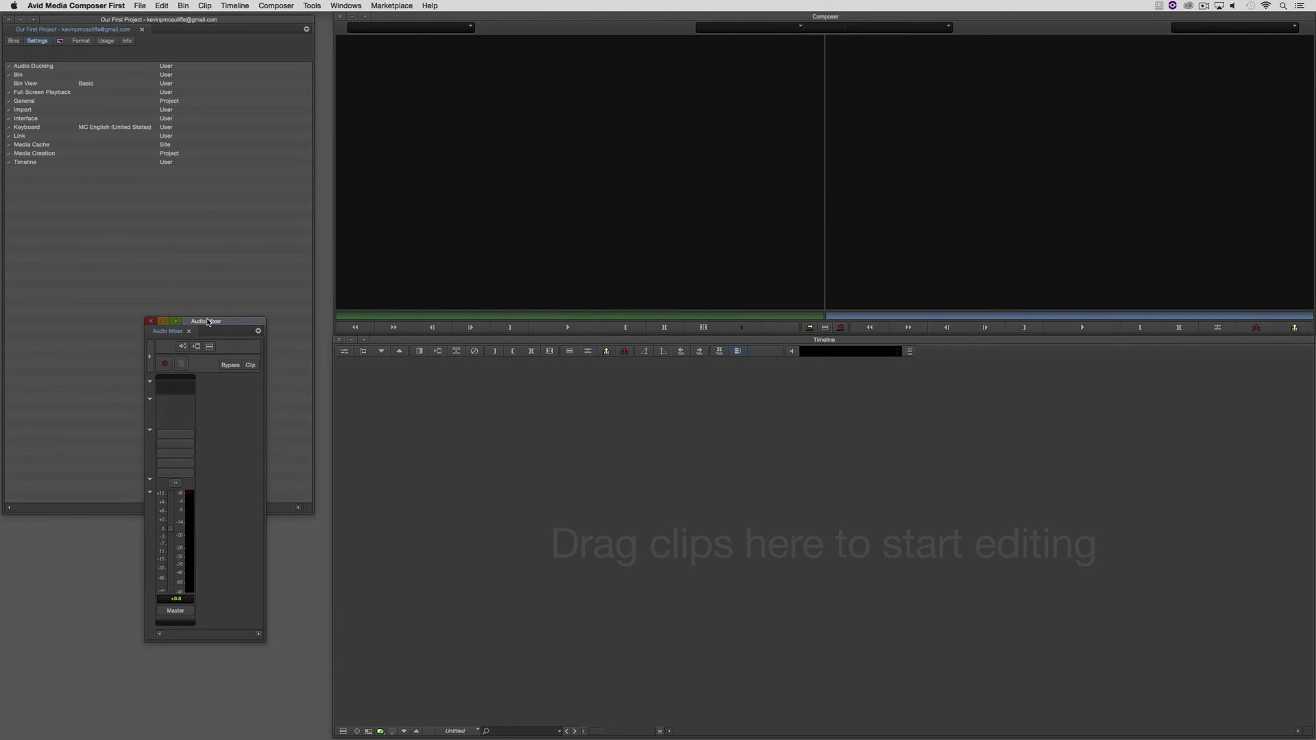
pyautogui.click(150, 321)
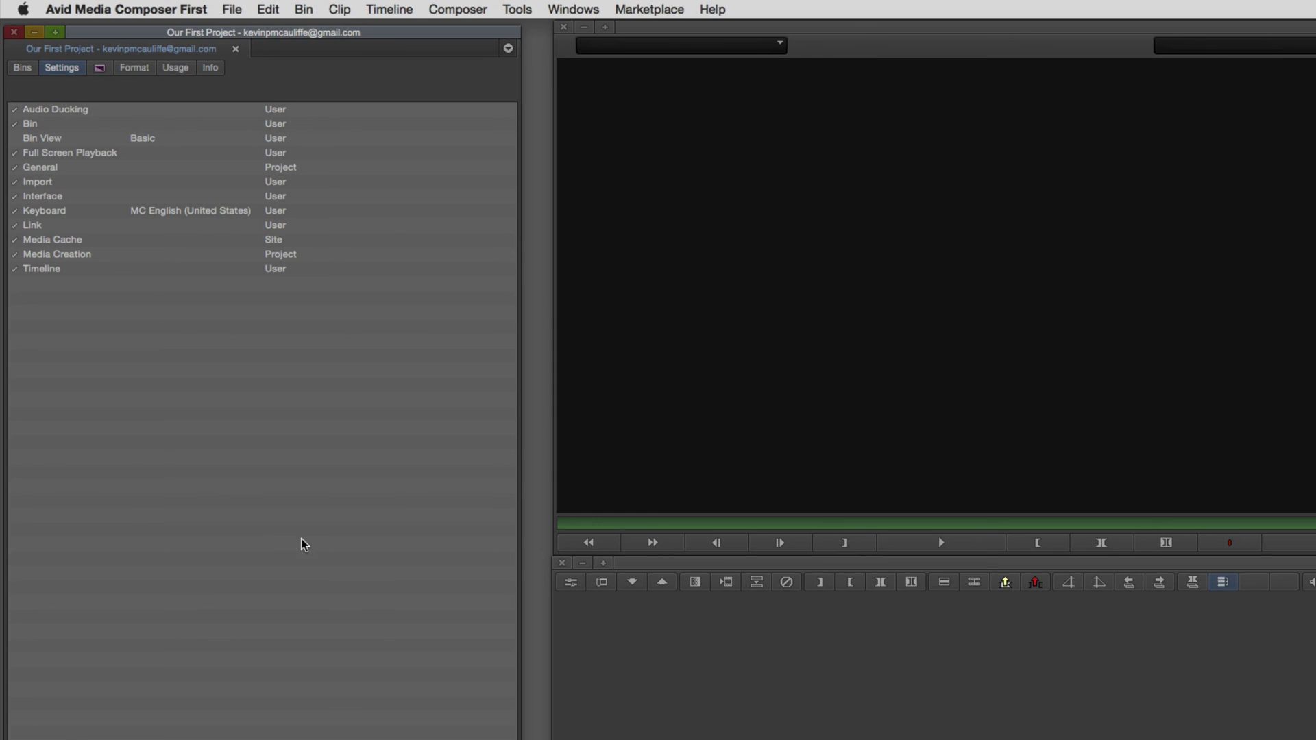
# Duplicate the Keyboard setting and name the two copies Standard Editing and Audio Mixing.
pyautogui.click(43, 198)
pyautogui.click(44, 212)
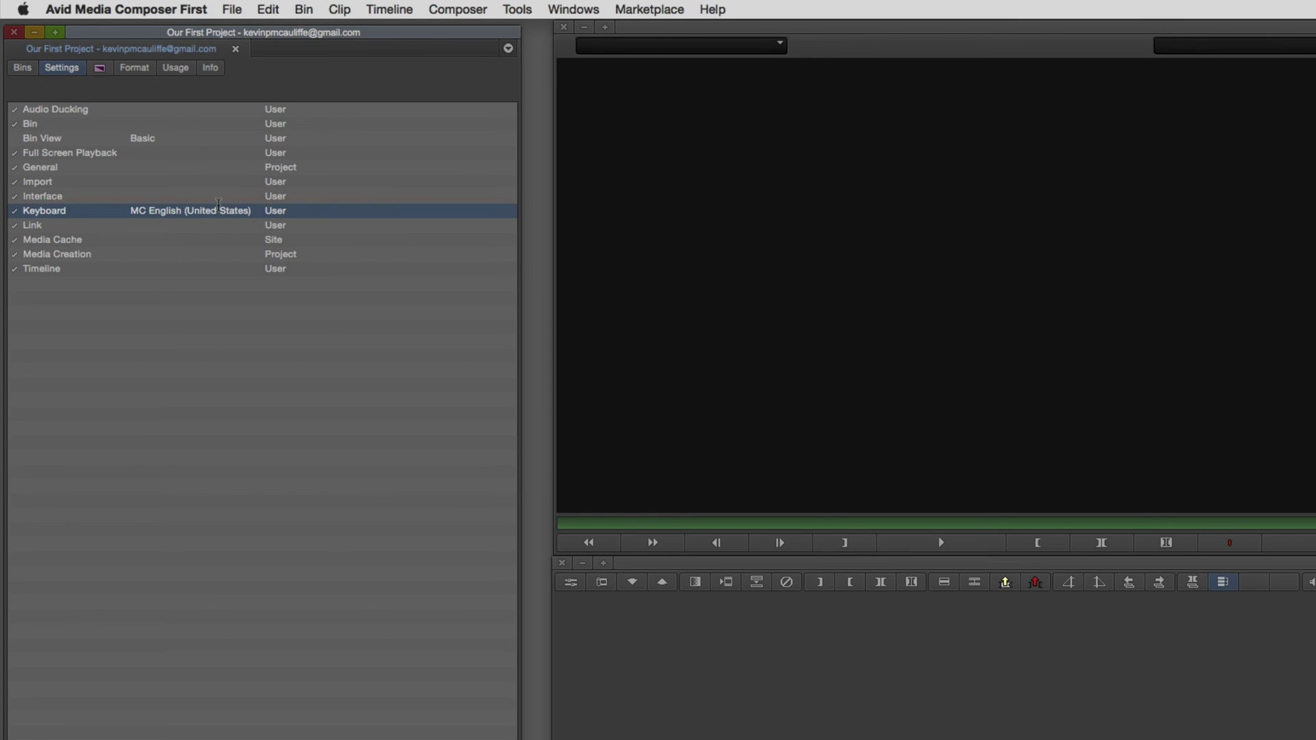
pyautogui.press('super+d')
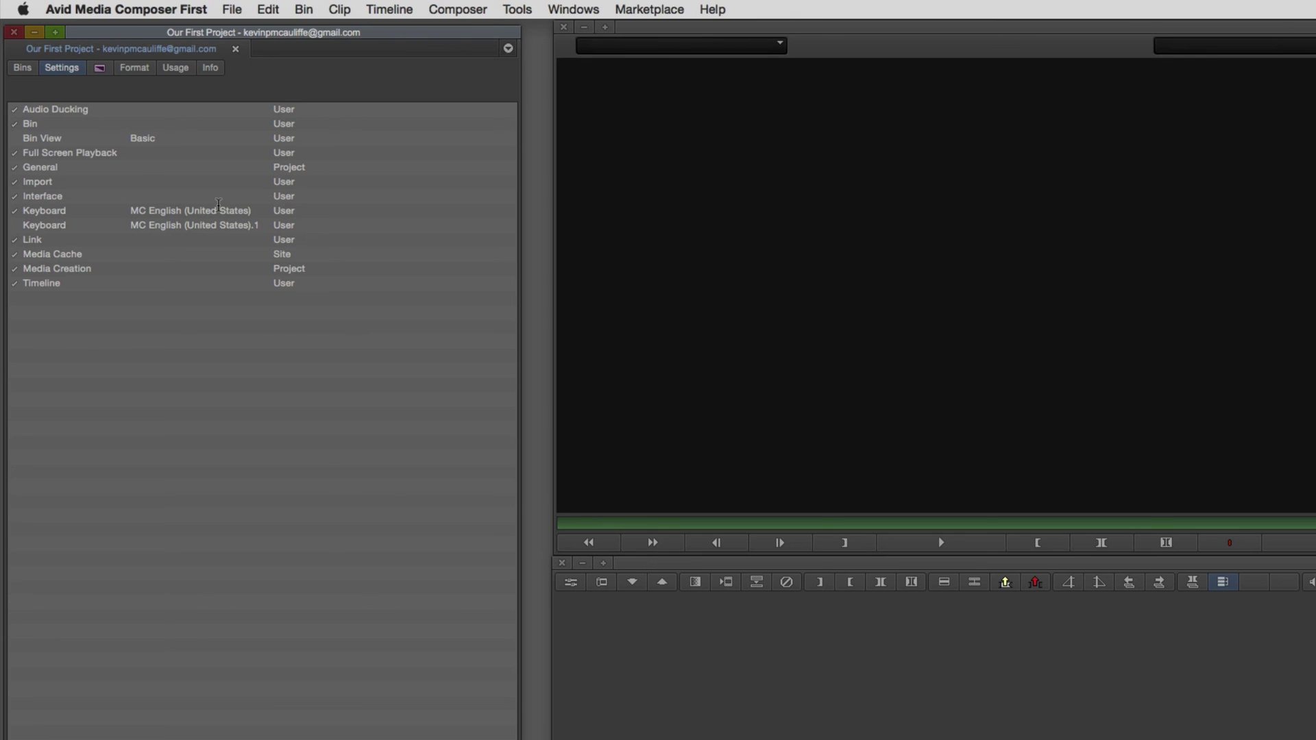
pyautogui.click(216, 208)
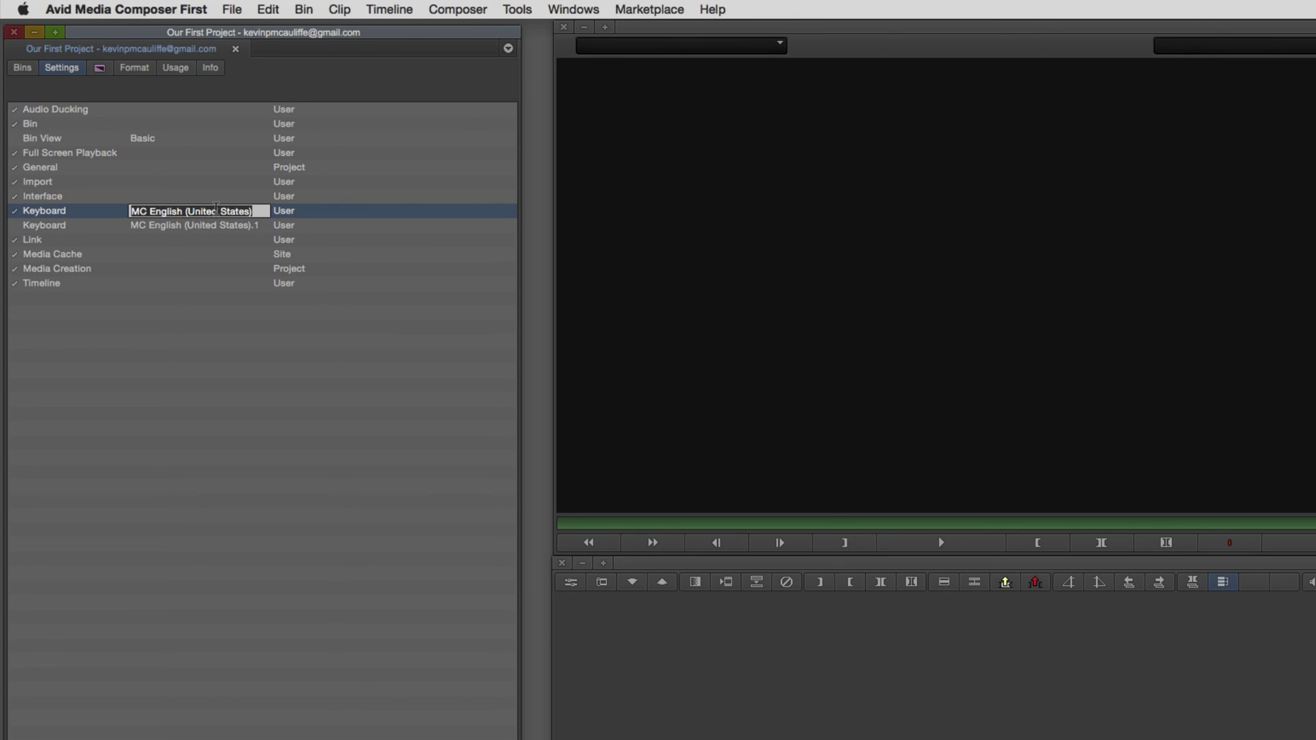
pyautogui.write('S')
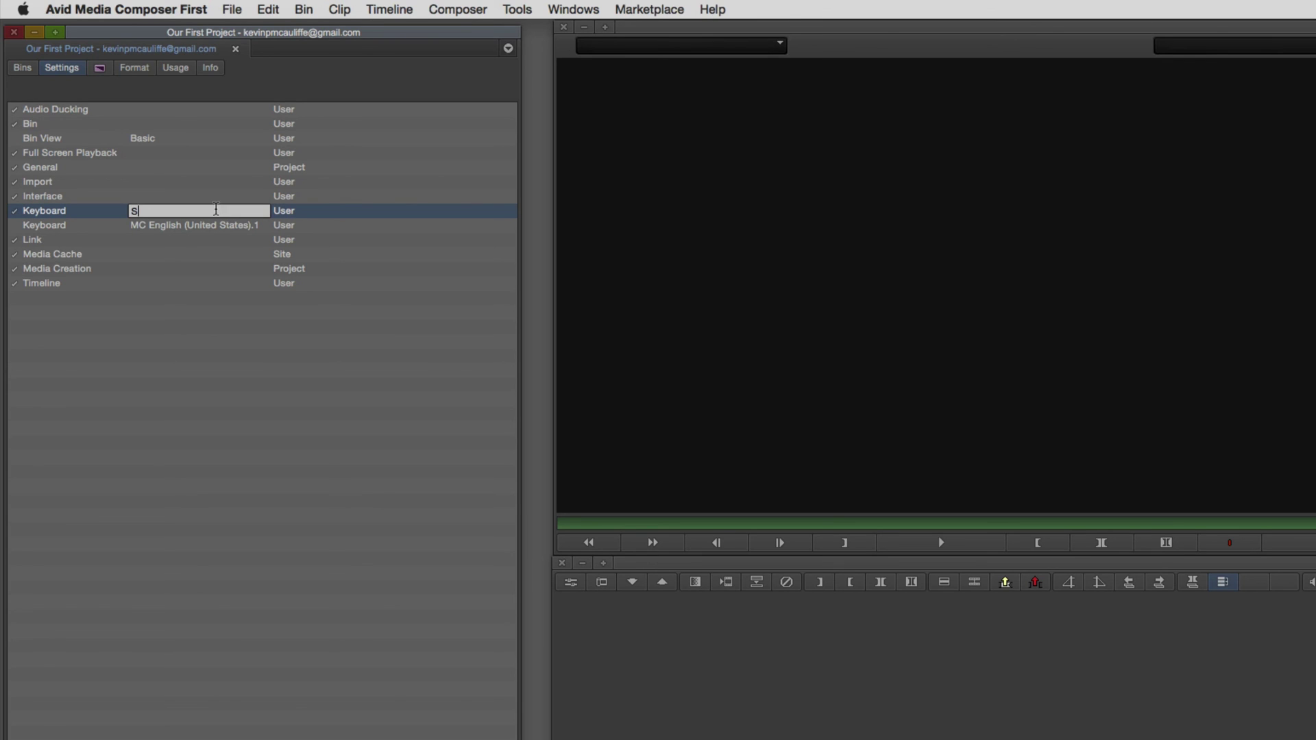
pyautogui.write('tandard Editing')
pyautogui.press('Return')
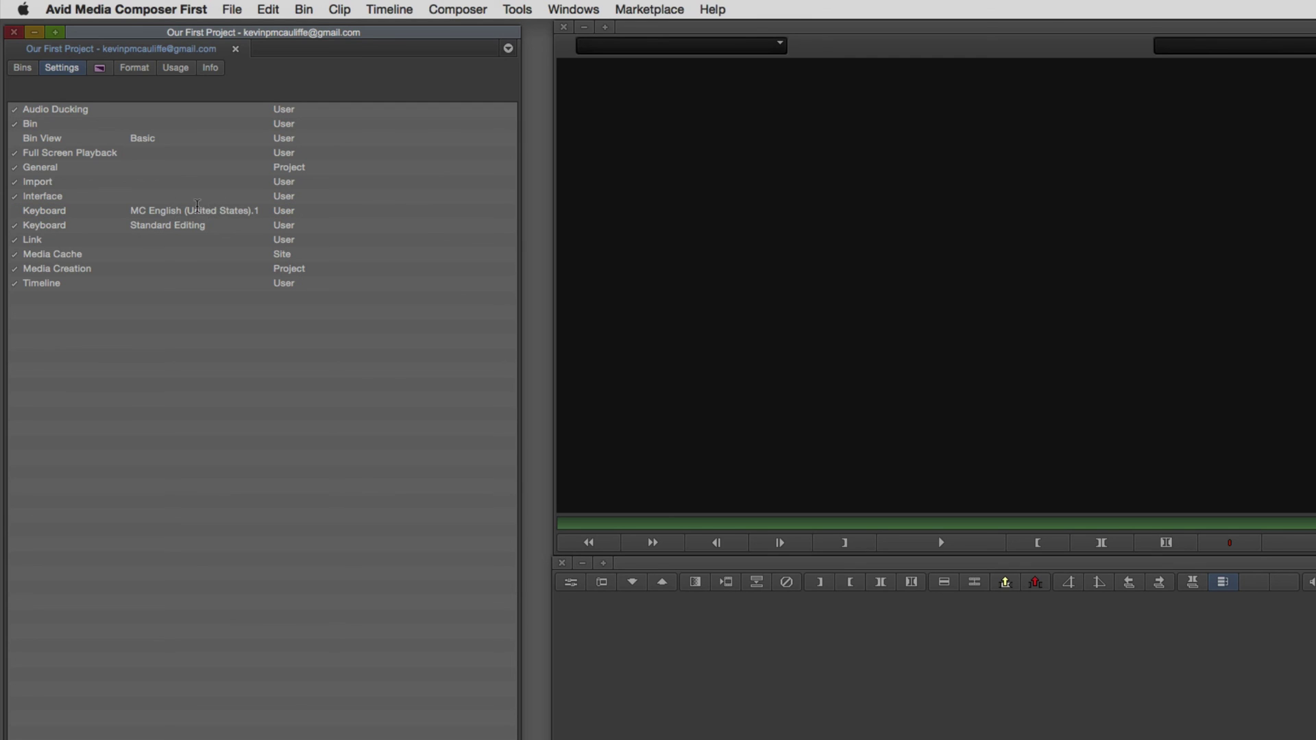
pyautogui.click(194, 209)
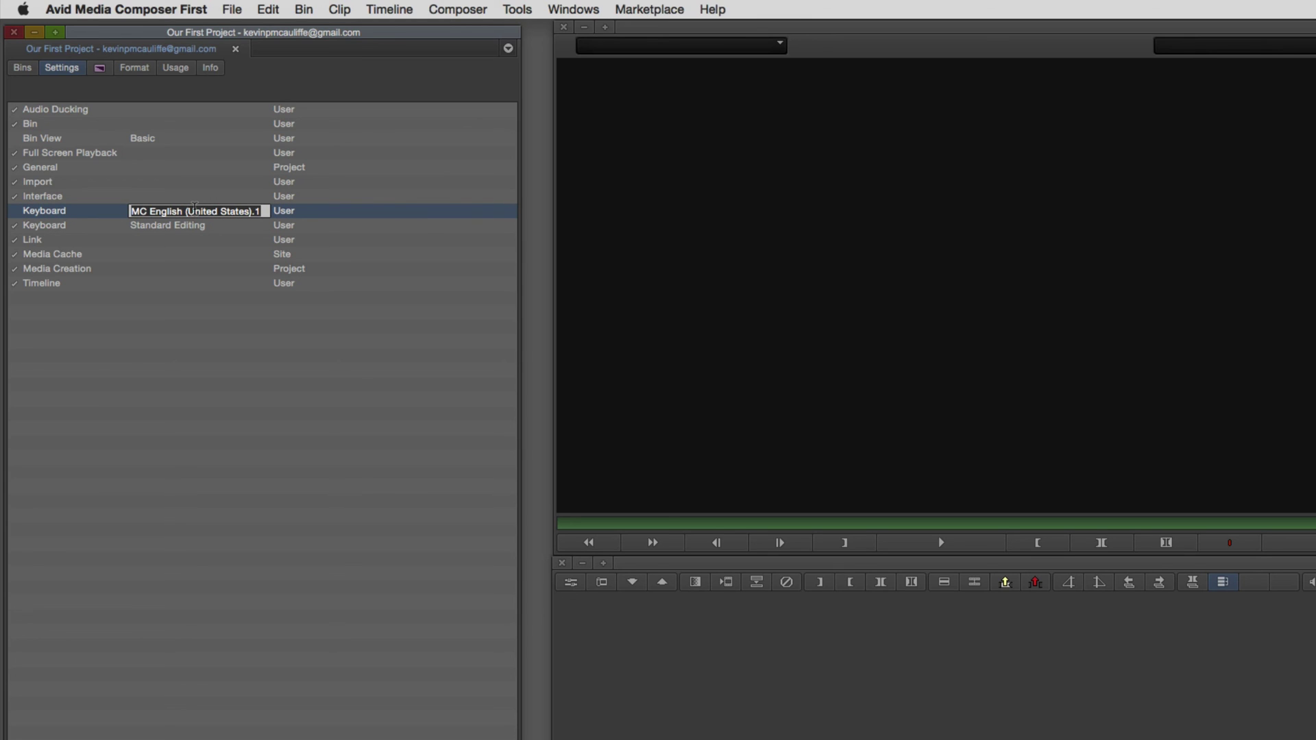
pyautogui.write('Au')
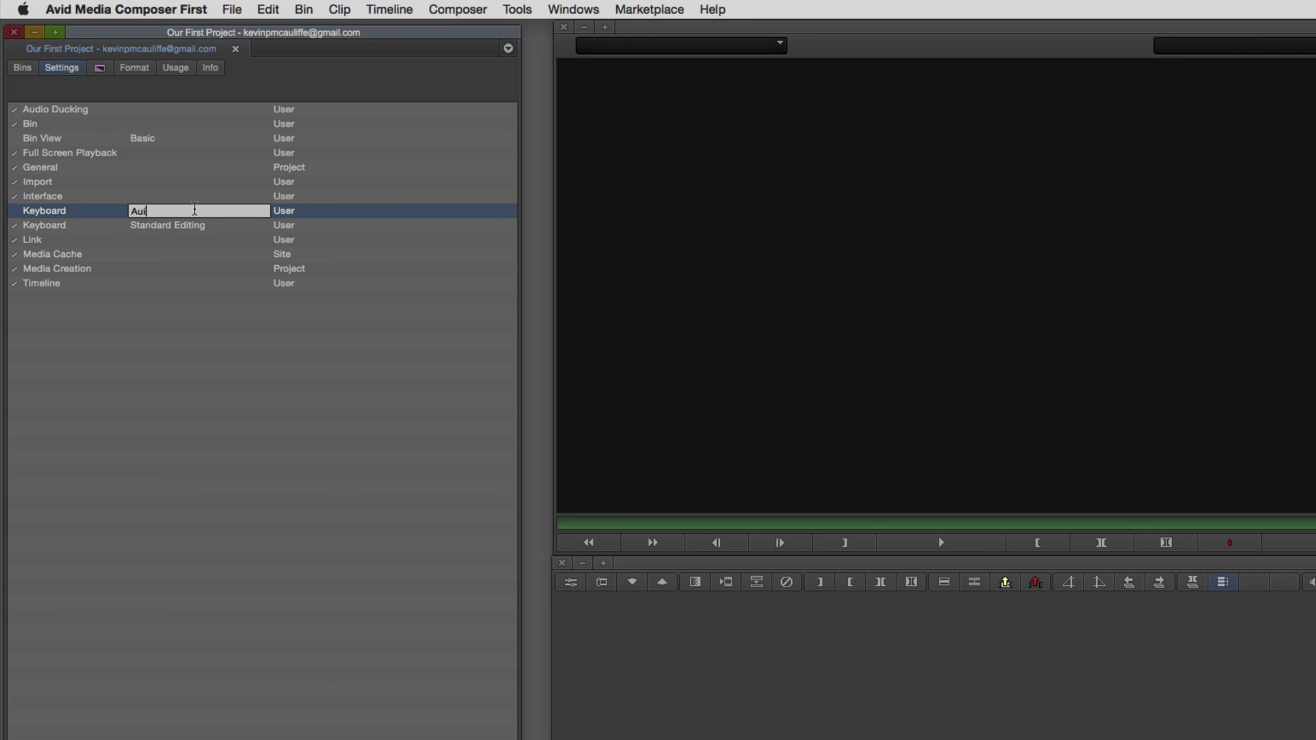
pyautogui.write('dio Mixing')
pyautogui.press('Return')
# Duplicate Audio Mixing as a third setting named Visual Effects and make it active.
pyautogui.click(50, 211)
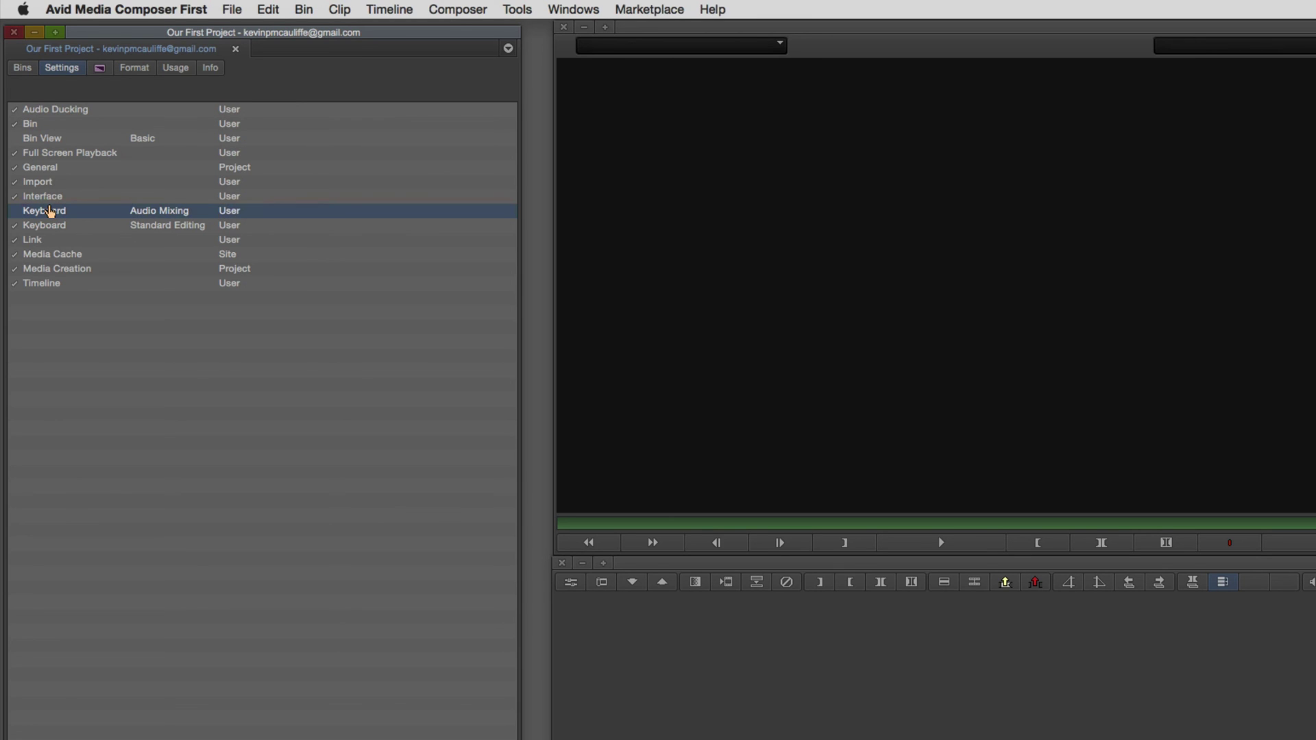
pyautogui.press('super+d')
pyautogui.click(153, 225)
pyautogui.write('Visual Effect')
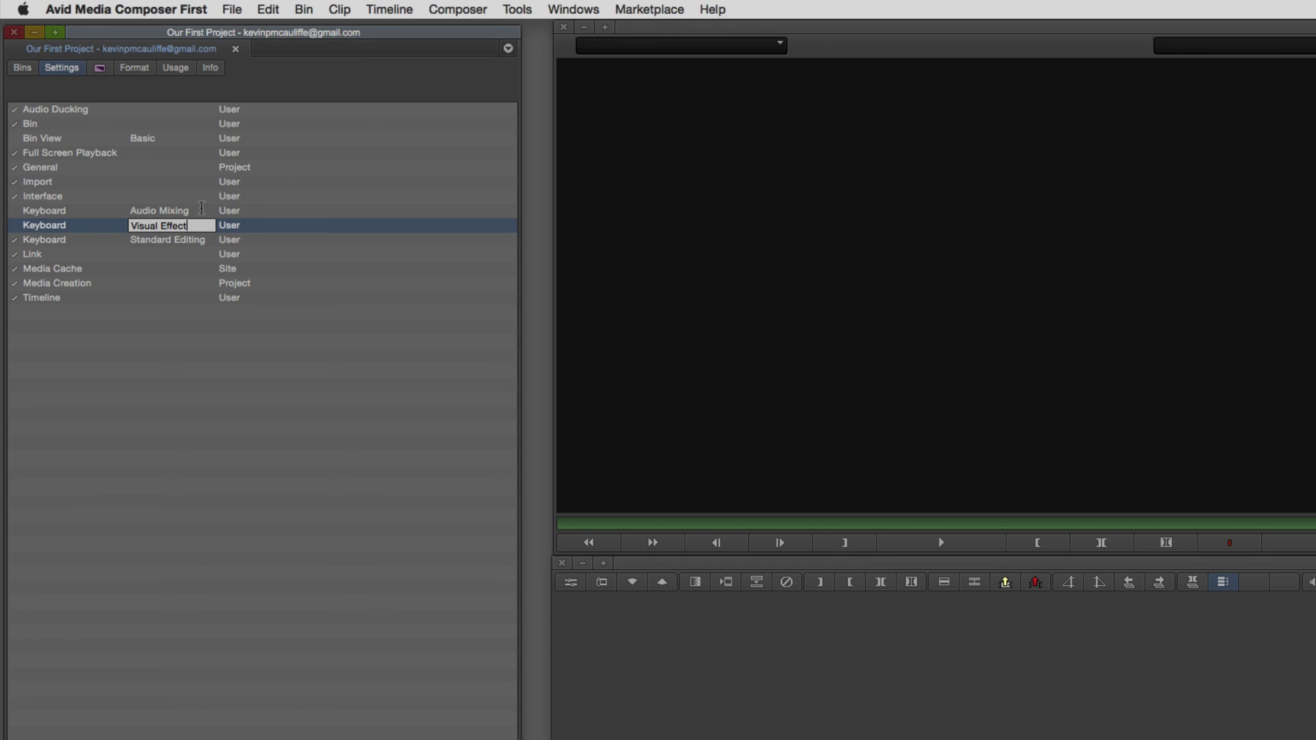
pyautogui.write('s')
pyautogui.press('Return')
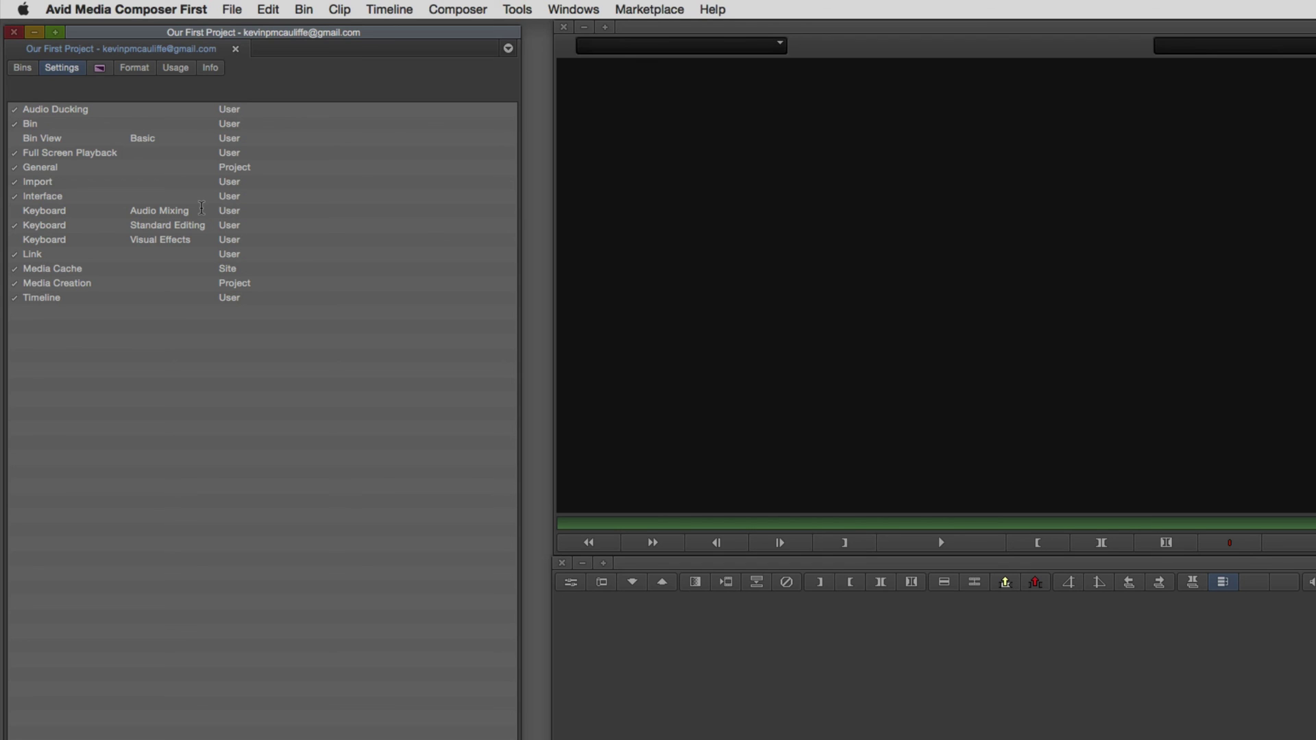
pyautogui.click(14, 240)
pyautogui.click(15, 225)
# Switch the Project window to the Bins list to show Our First Project's bins.
pyautogui.click(23, 68)
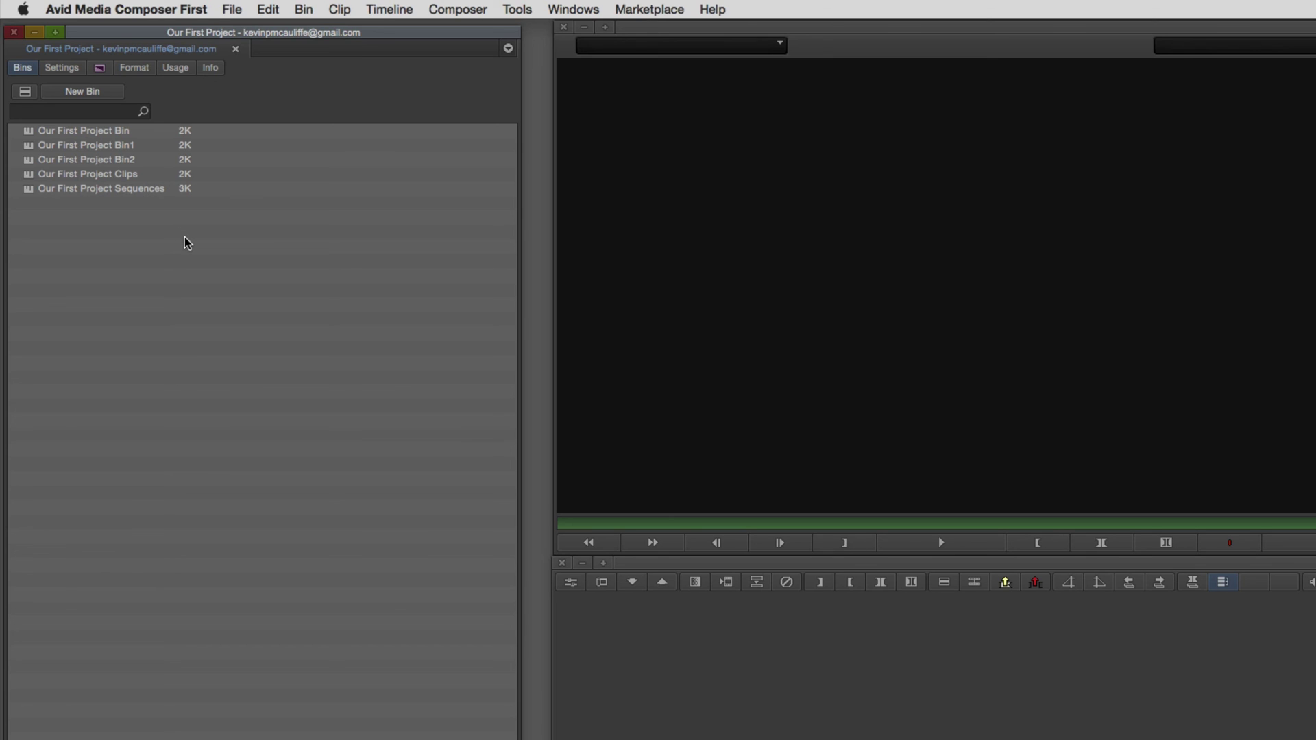